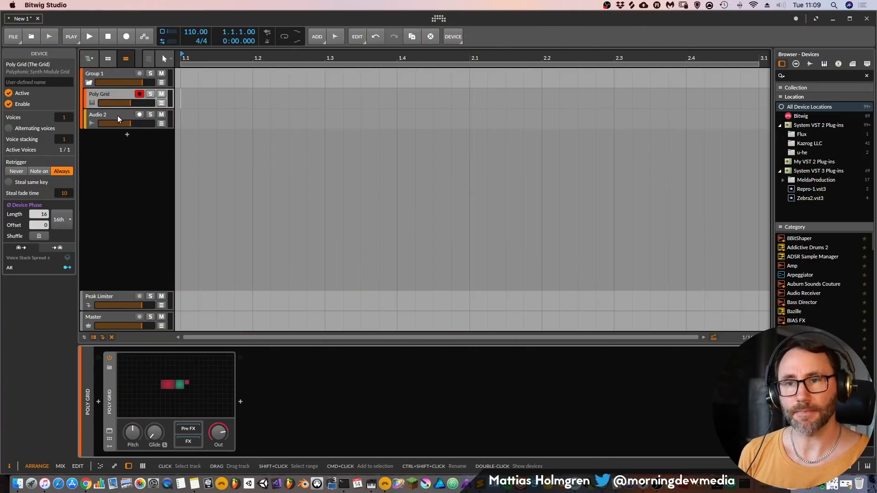
- Select the Audio 2 track to show its still-empty device chain
click(123, 117)
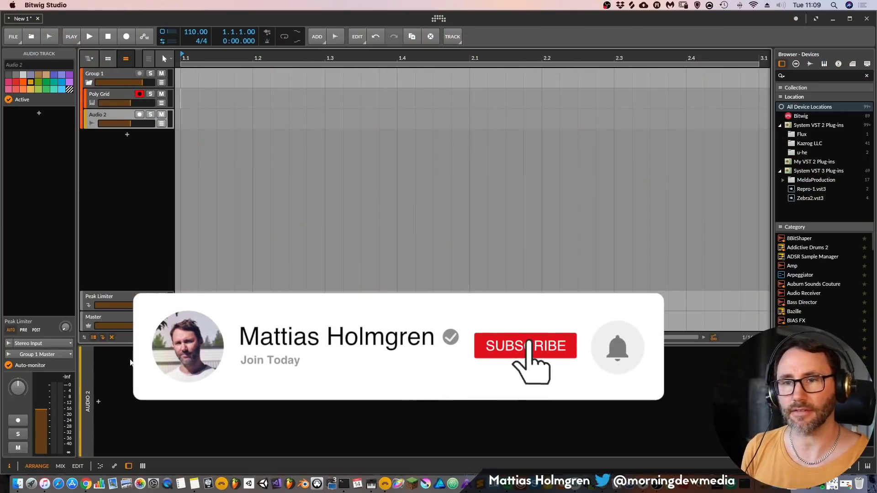
- Insert an FX Grid device from Bitwig's The Grid category on Audio 2
click(98, 402)
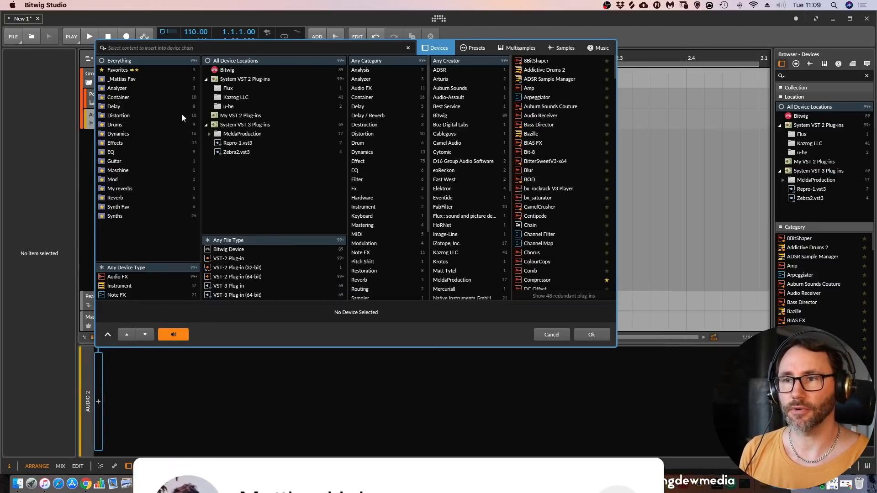
click(235, 72)
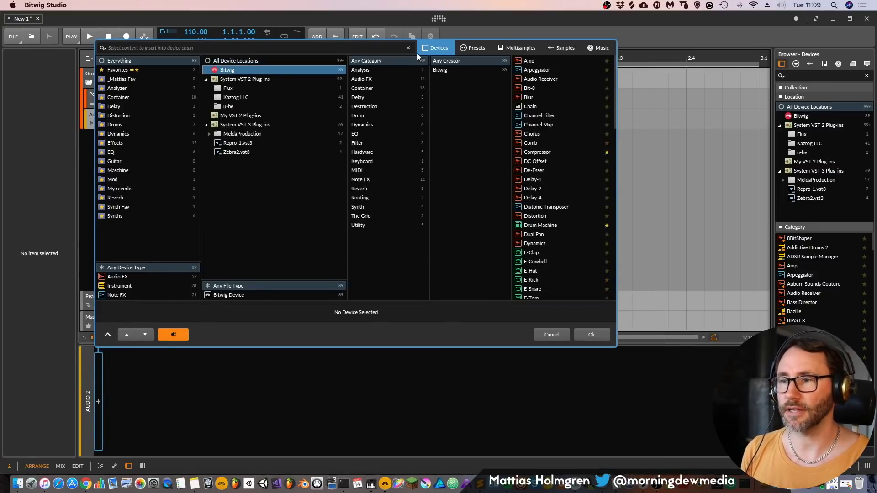
click(369, 218)
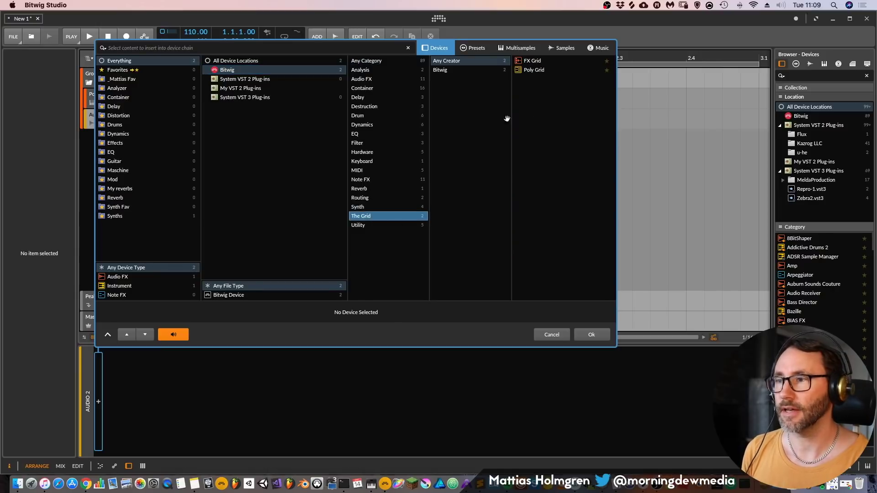
click(534, 63)
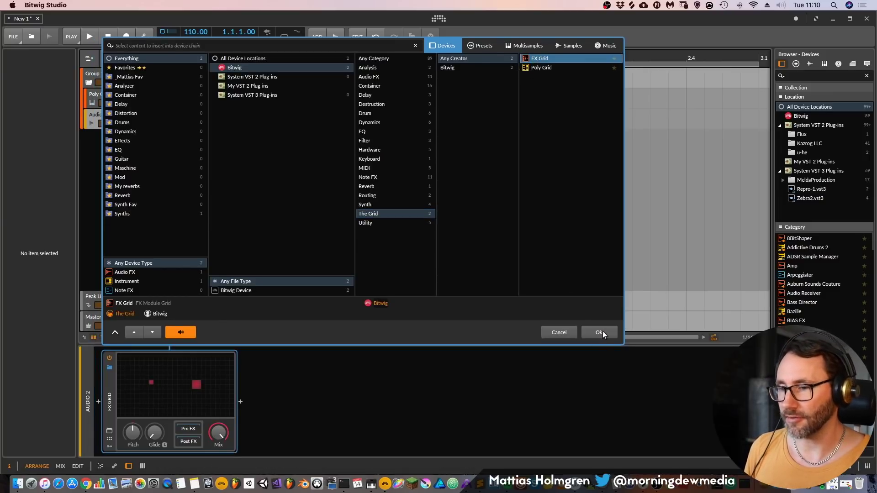
click(601, 332)
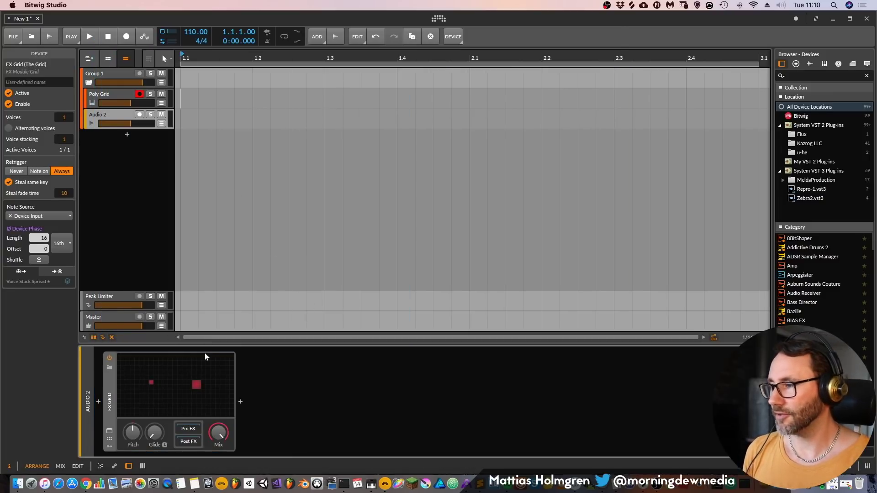
- List samples in the browser and open the FX Grid editor, checking the Audio In to Audio Out wiring
click(810, 63)
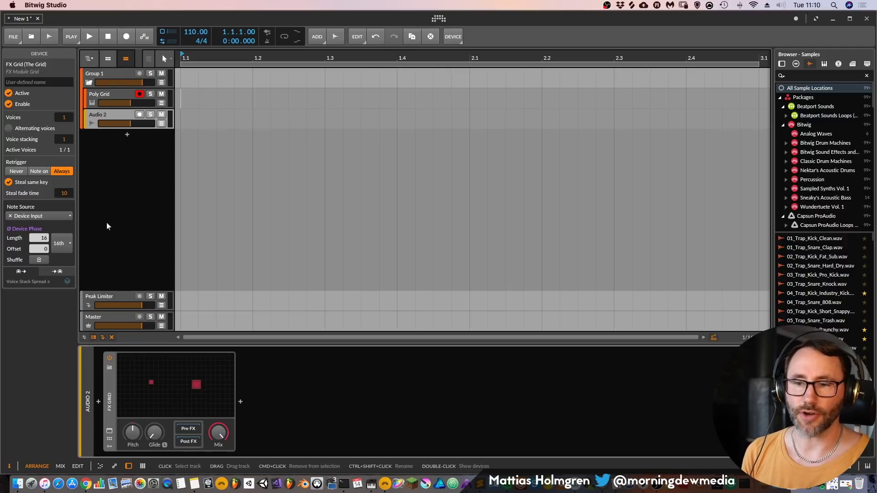
click(178, 392)
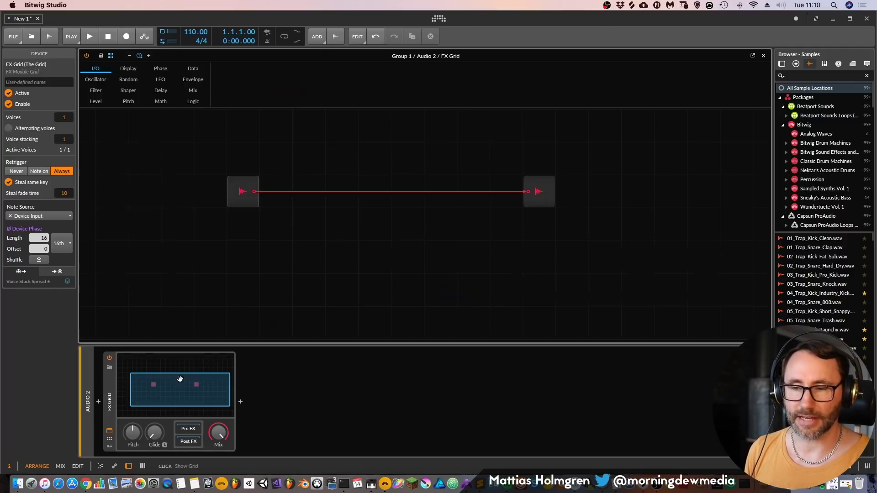
click(244, 192)
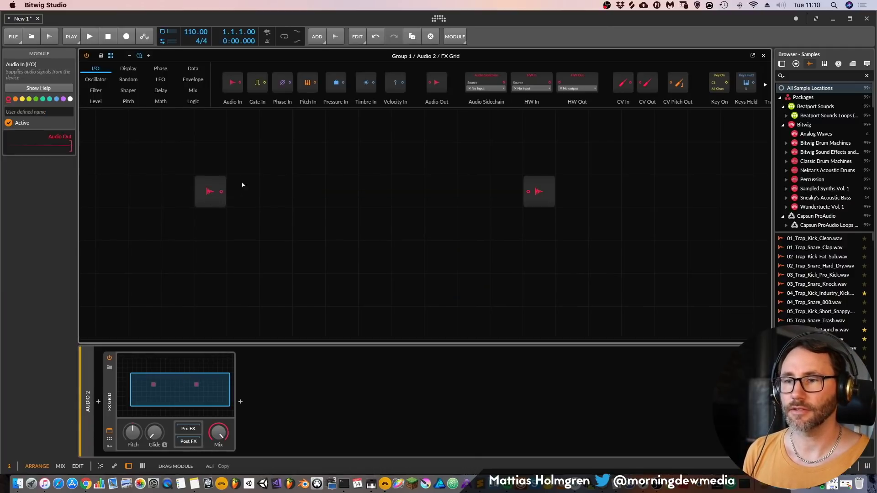
click(540, 191)
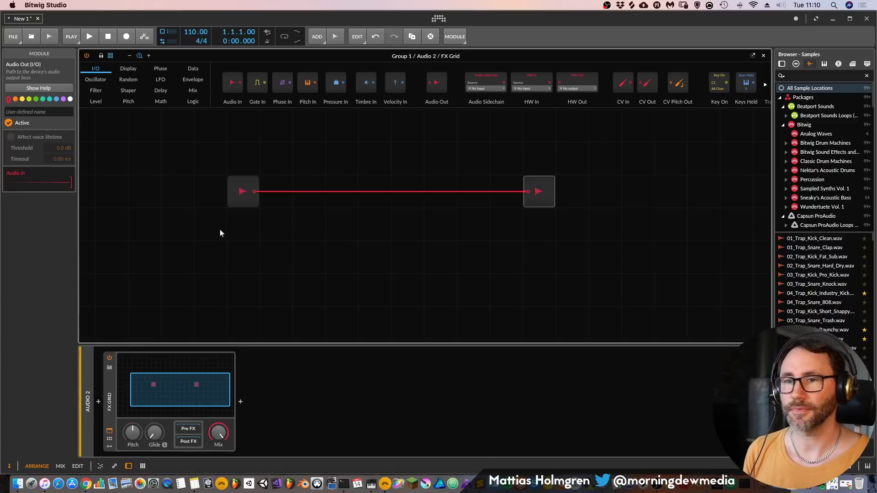
click(241, 191)
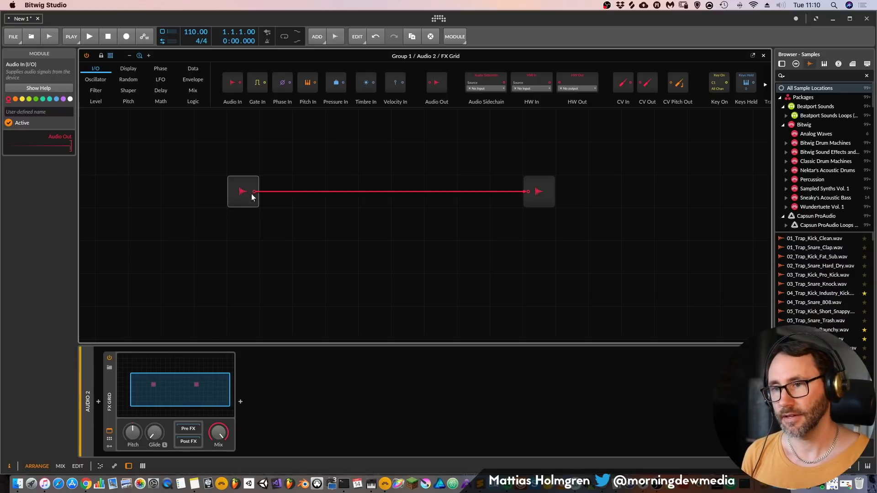
drag(261, 190, 529, 194)
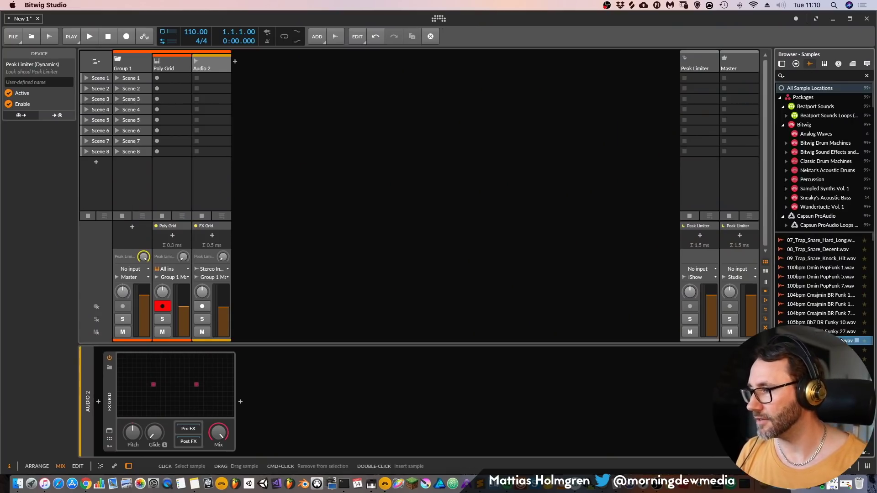
- Place the 109bpm Montuno1 DrumsOnly loop on Audio 2 at bar 1
scroll(836, 297, down, 5)
click(831, 274)
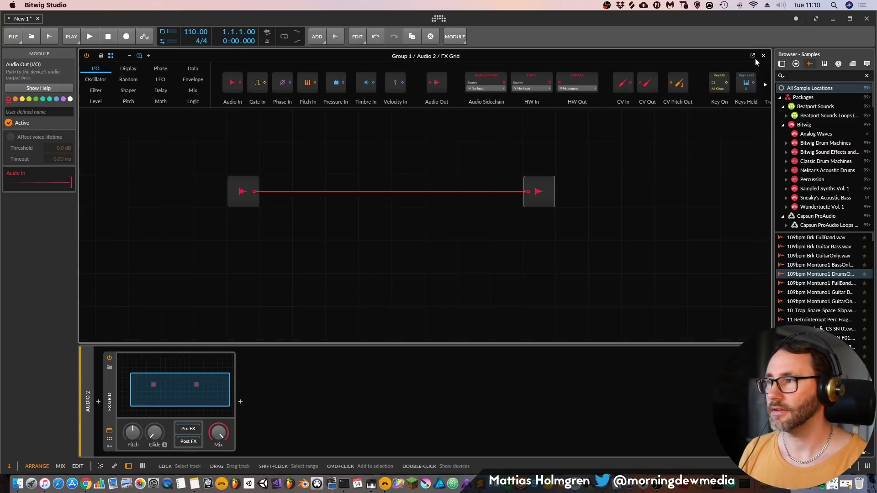
click(763, 55)
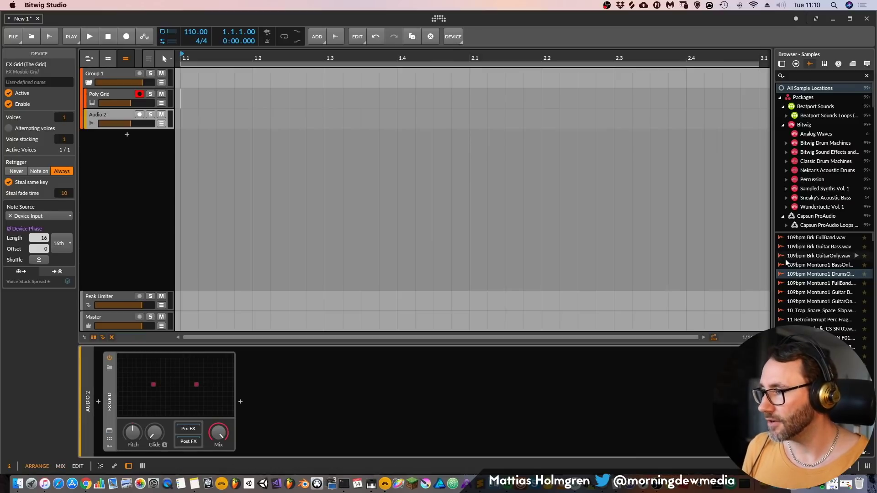
drag(814, 277, 185, 120)
click(198, 206)
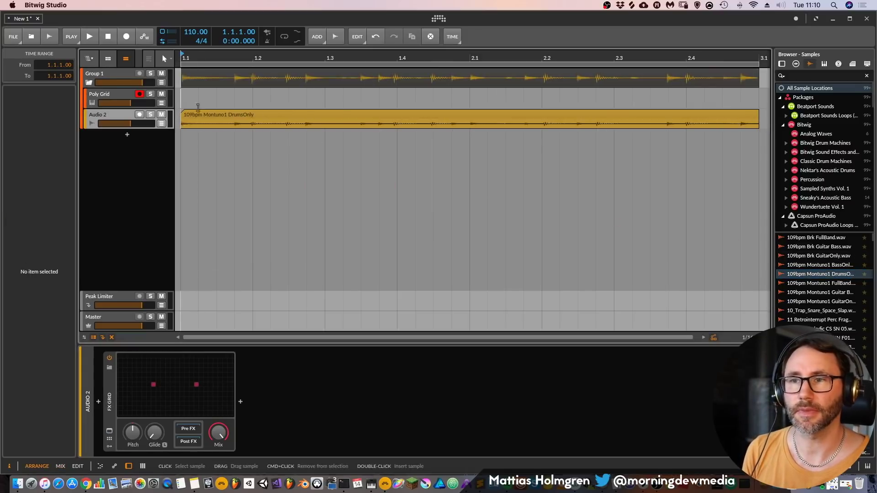
- Set the drum loop clip's stretch mode to Elastique Pro
double_click(235, 117)
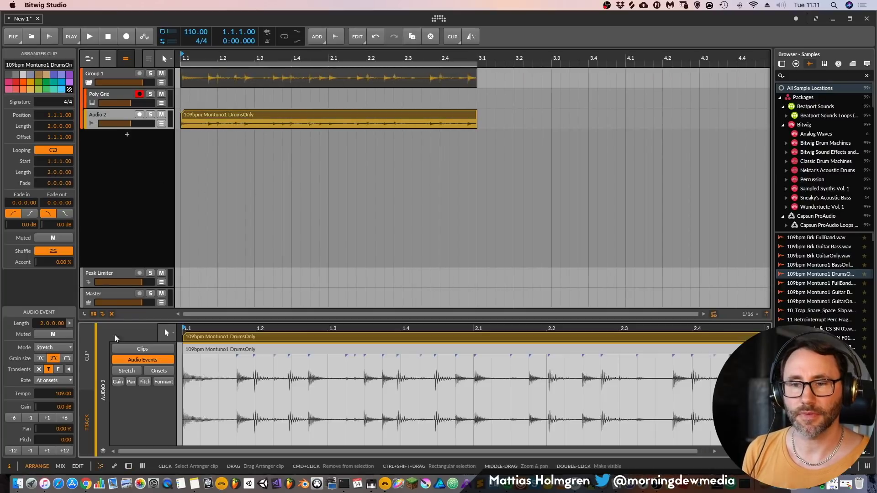
click(69, 348)
click(83, 297)
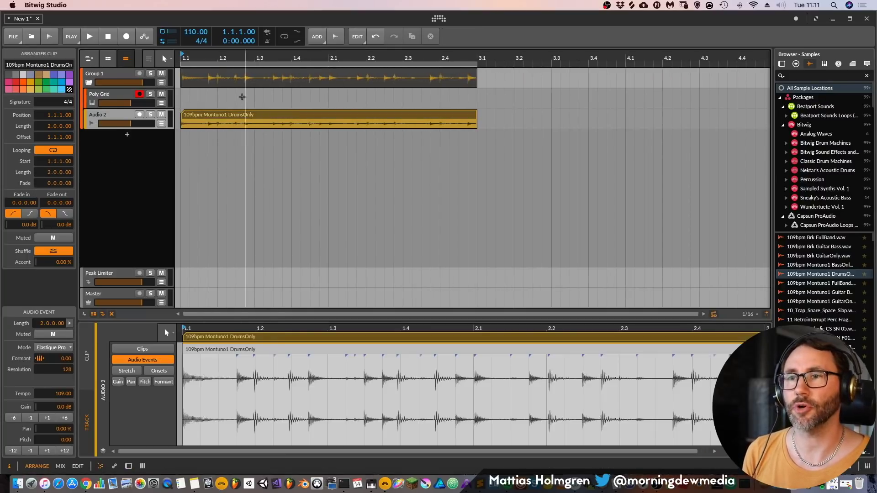
- Play the loop while switching between mixer and arrangement layouts, then stop playback
key(space)
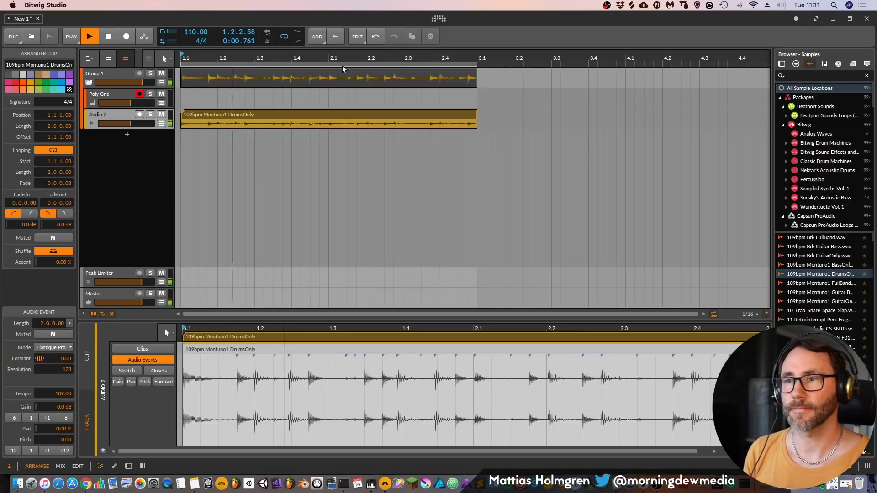
scroll(374, 58, up, 1)
key(alt+2)
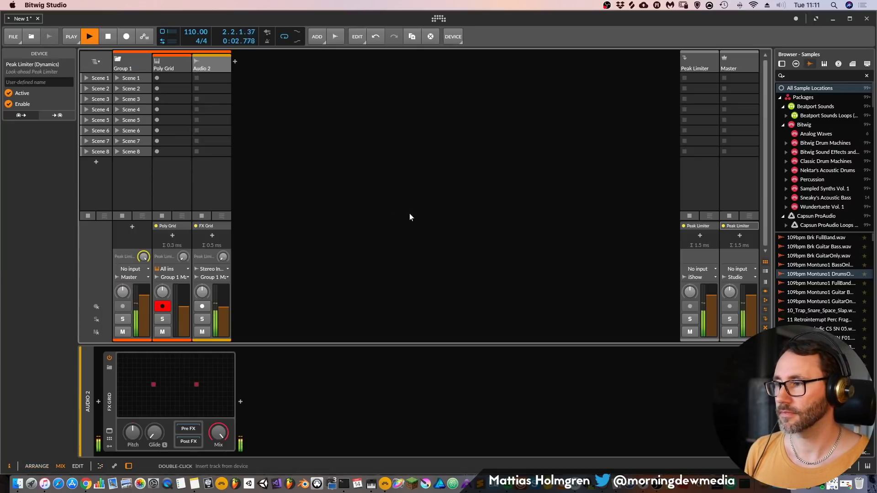
key(alt+1)
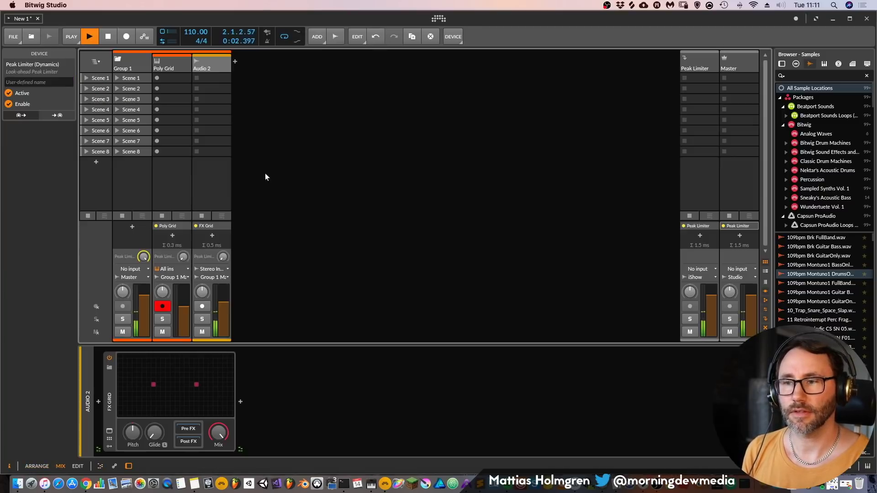
key(alt+2)
key(alt+1)
key(space)
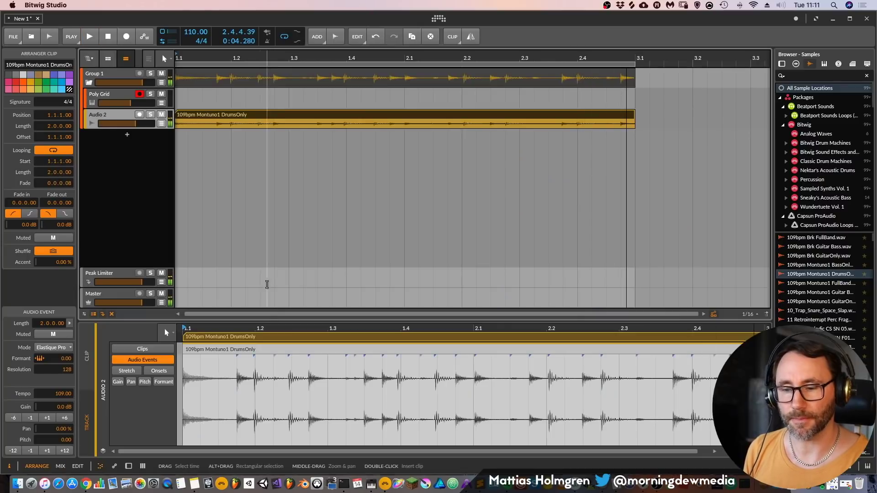
- Reopen the FX Grid editor during playback and re-cable Audio In directly to Audio Out
key(alt+2)
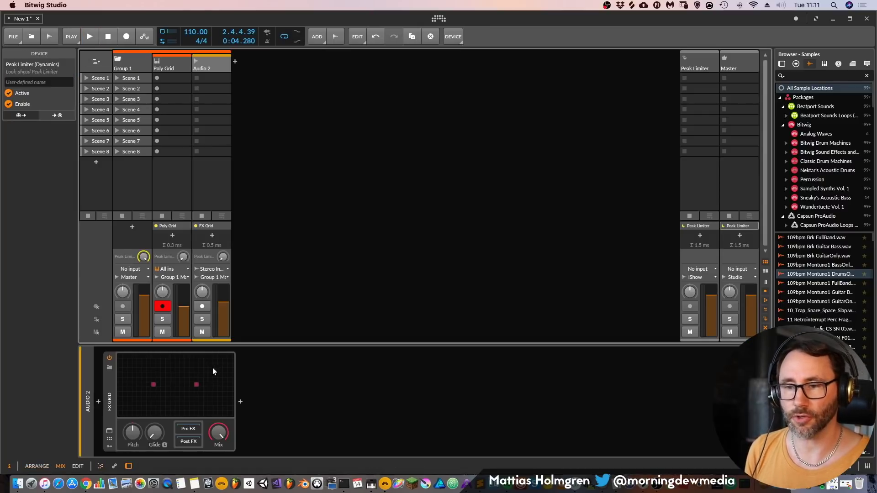
click(183, 381)
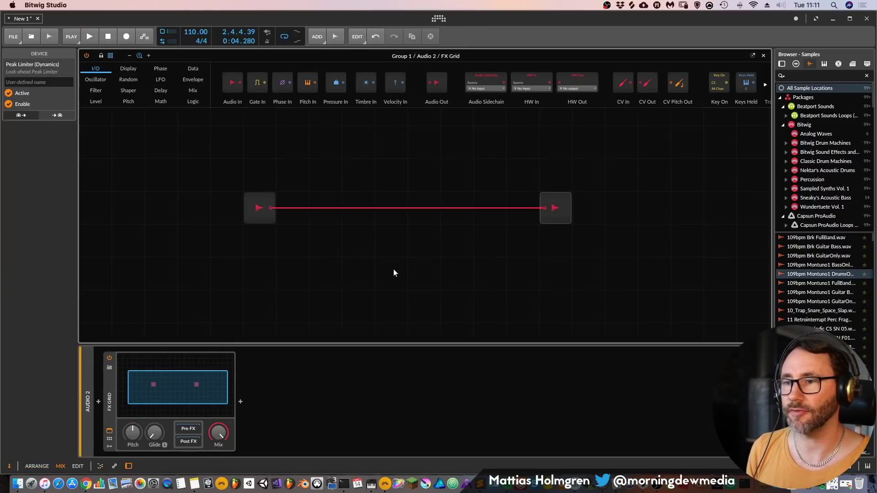
key(space)
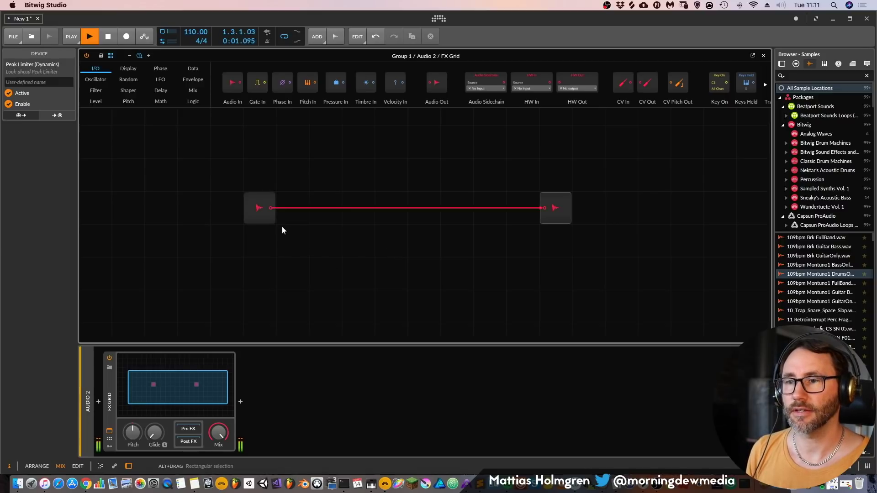
drag(544, 208, 456, 257)
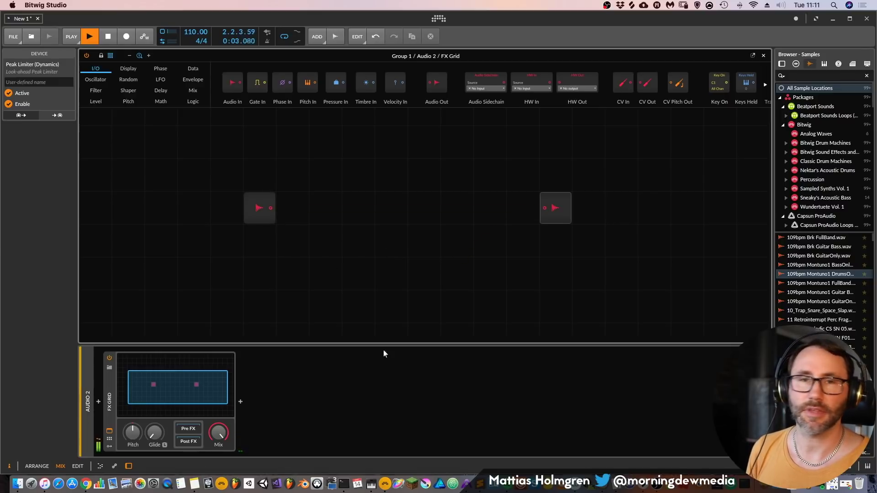
drag(271, 212, 446, 213)
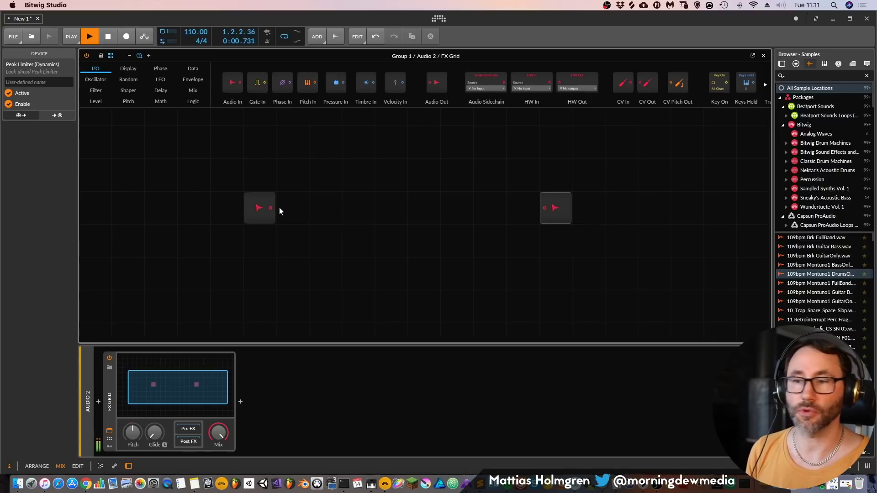
drag(271, 208, 544, 208)
click(100, 81)
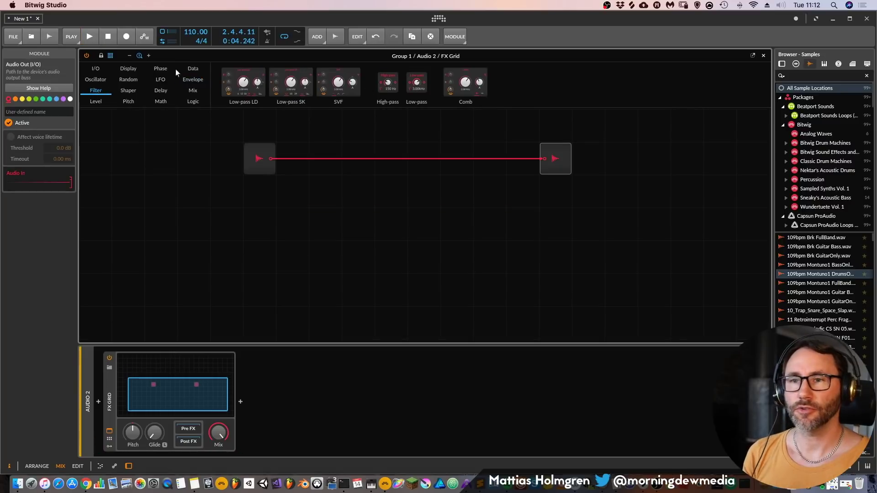
- Insert a Comb filter module between Audio In and Audio Out
key(space)
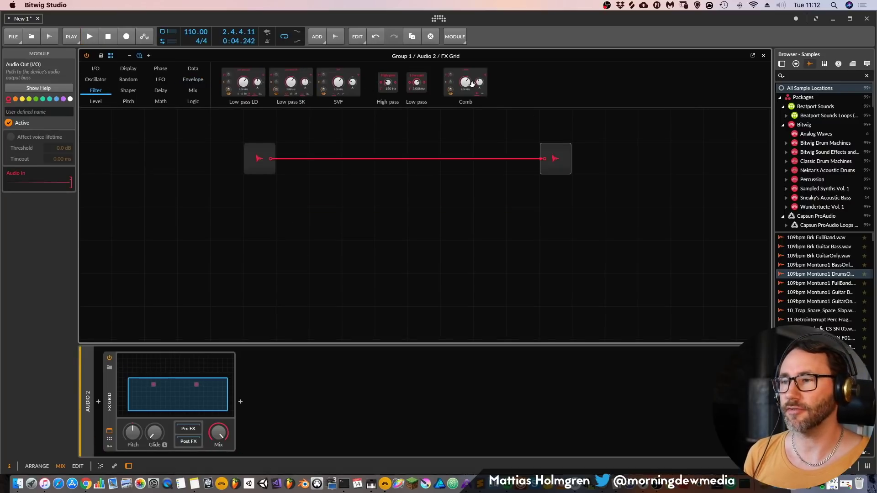
drag(469, 83, 347, 225)
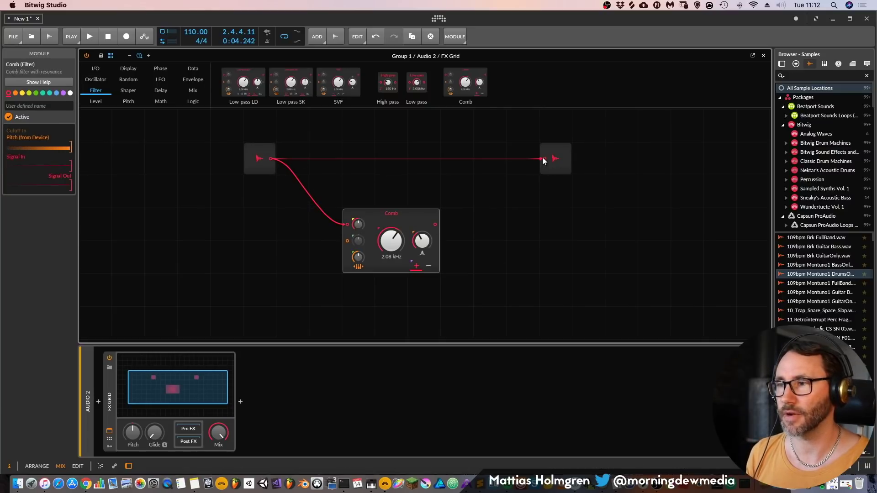
drag(544, 159, 528, 224)
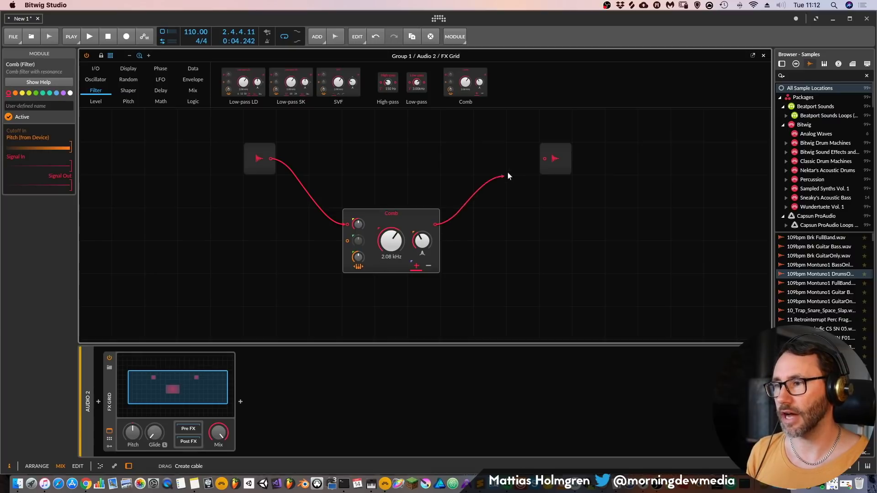
drag(513, 170, 573, 161)
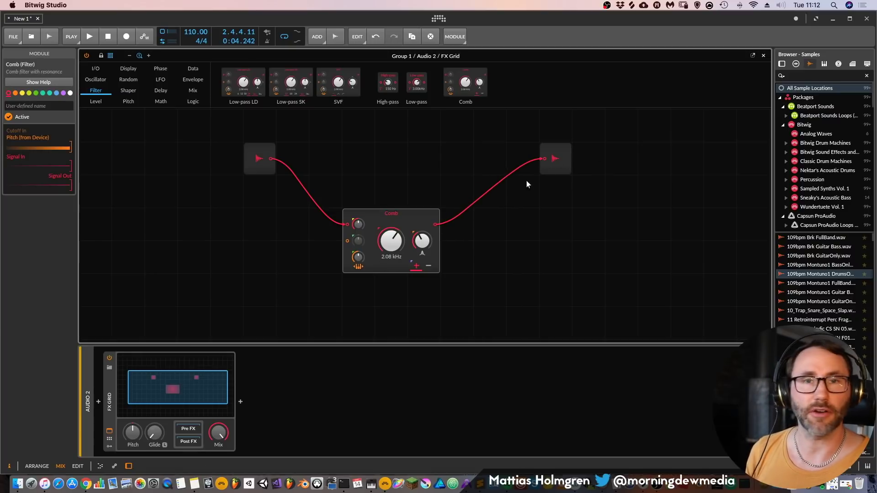
- Tune the Comb cutoff to 109 Hz while playing, then recenter the grid
key(space)
drag(390, 242, 390, 267)
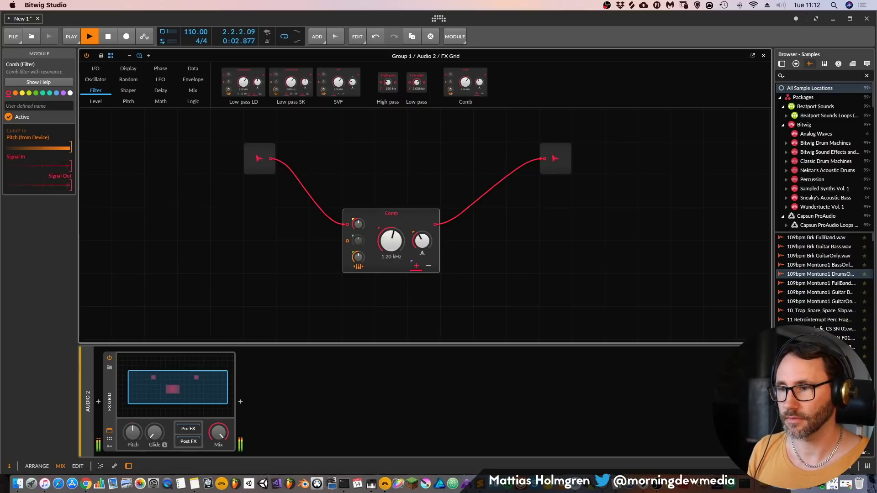
drag(391, 241, 391, 272)
drag(391, 241, 391, 242)
key(space)
scroll(395, 221, down, 4)
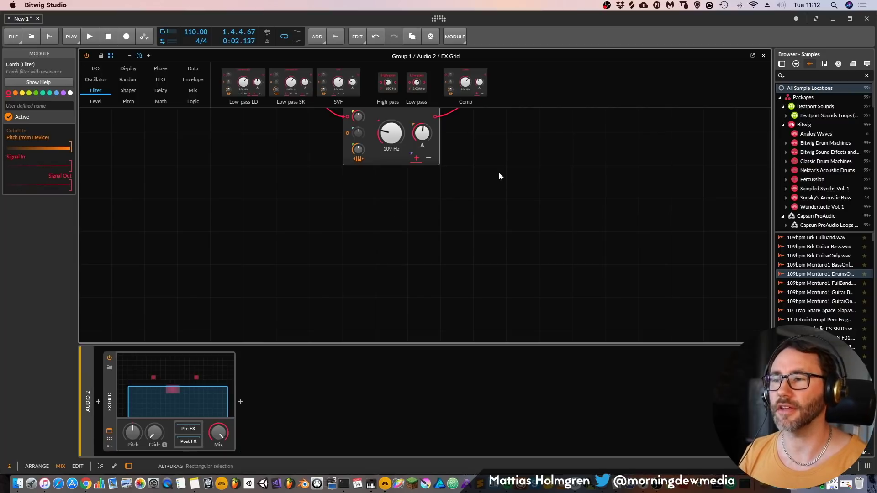
drag(498, 173, 486, 300)
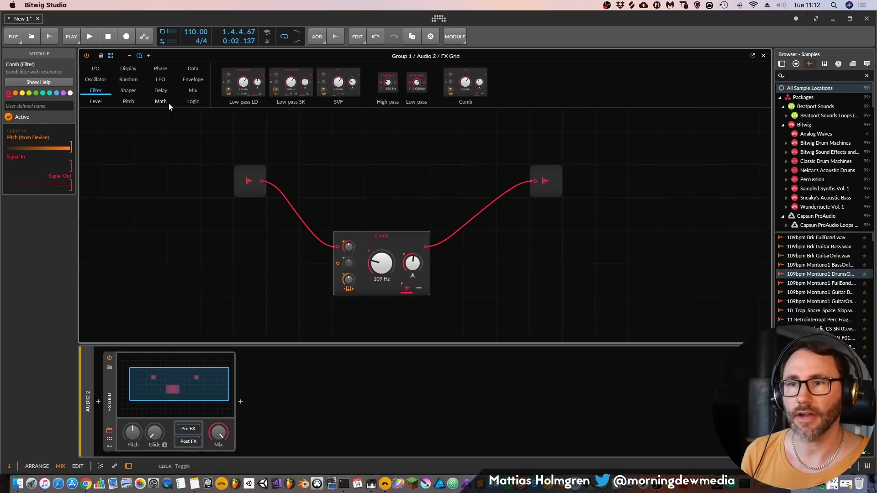
- Add a Mod Delay module after the Comb filter and move Audio Out further right
click(158, 90)
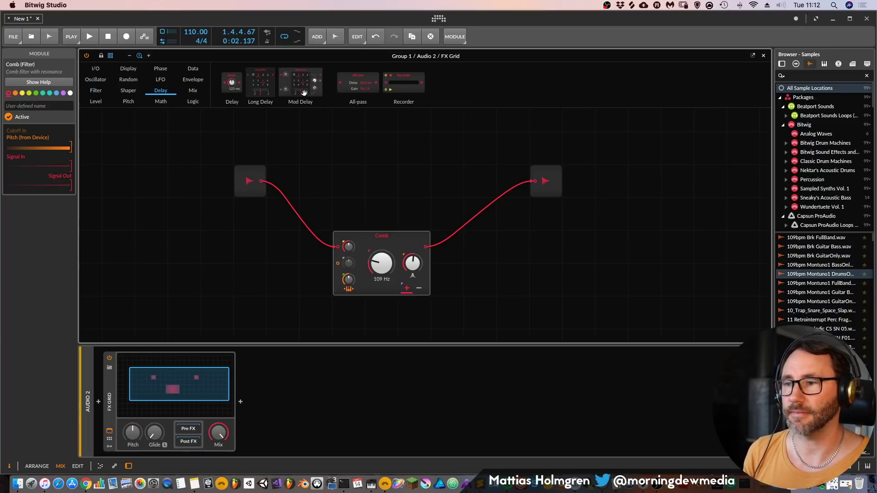
drag(306, 99, 501, 247)
key(ctrl+z)
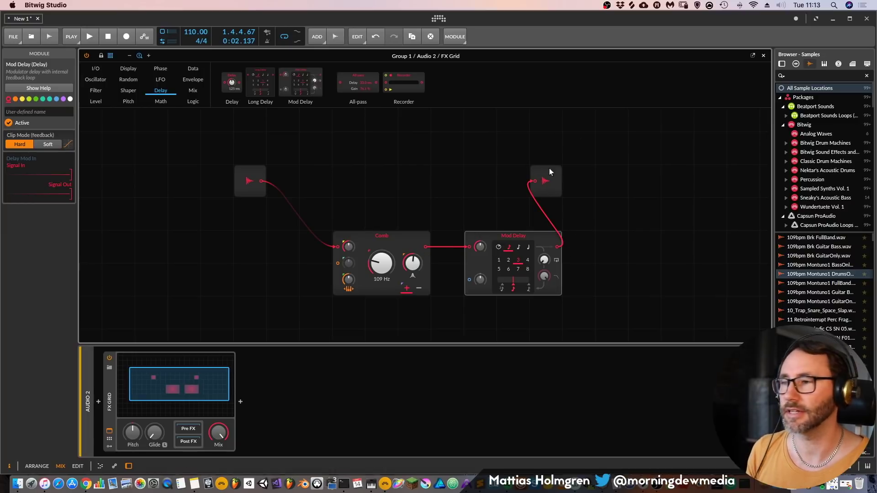
drag(544, 177, 609, 178)
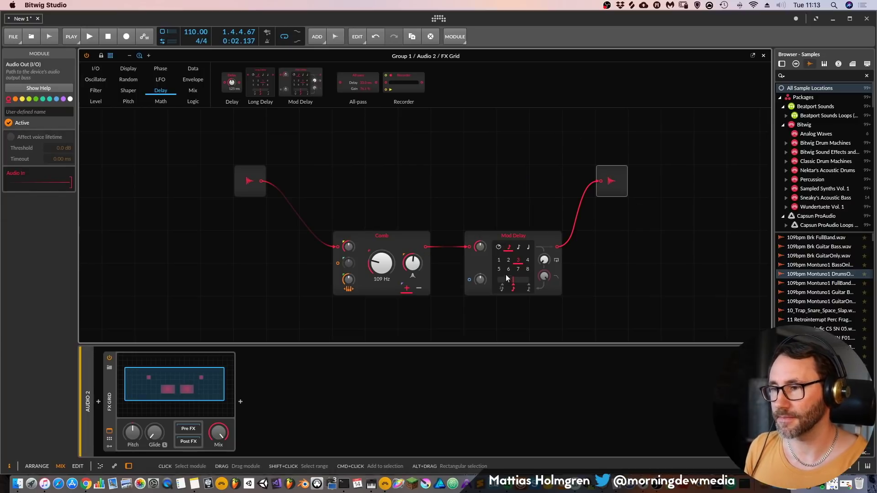
- Raise the Mod Delay feedback and retune the Comb cutoff during playback
key(space)
drag(544, 276, 544, 265)
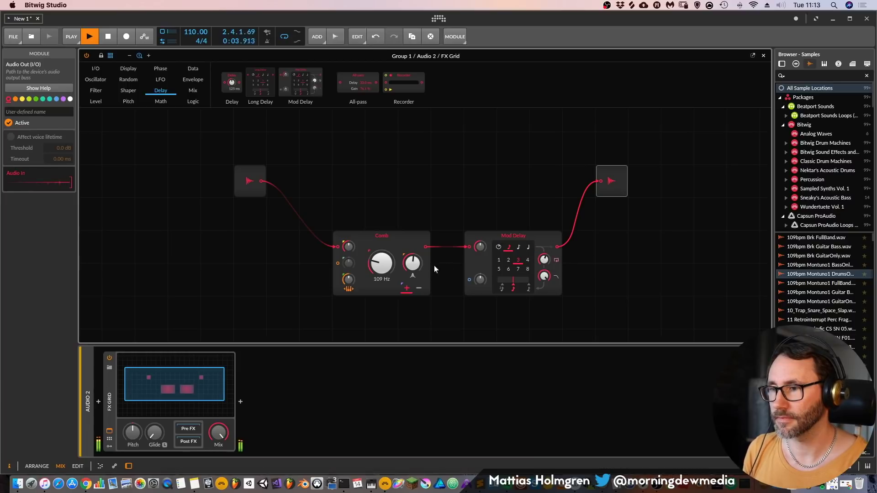
drag(382, 270, 384, 240)
key(space)
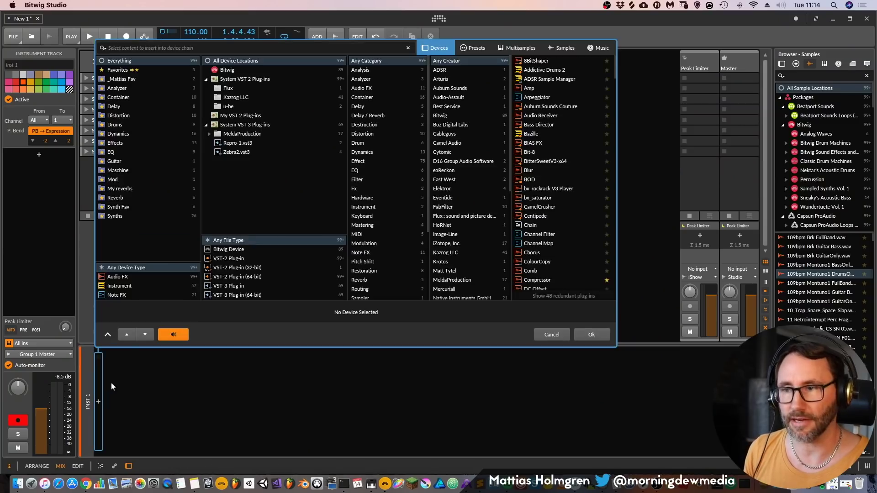
- Filter the device browser to Bitwig's The Grid category
click(238, 71)
click(369, 215)
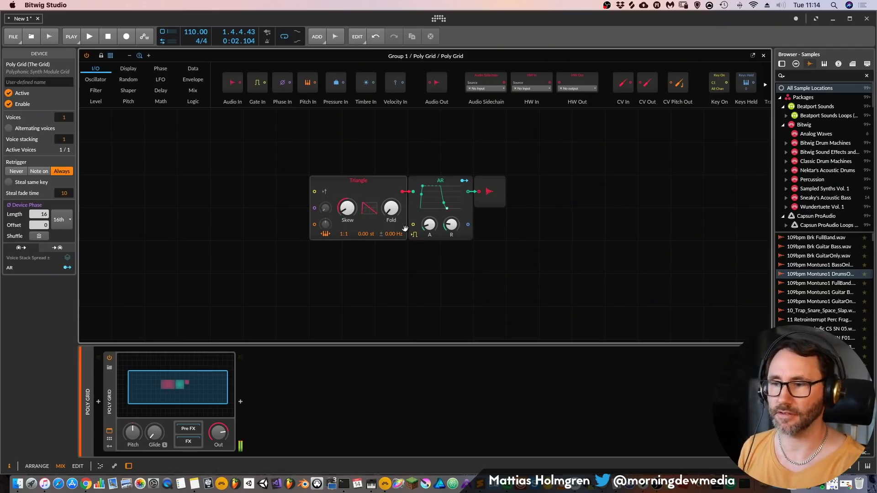
- Raise the Triangle's Fold, move it left and Audio Out right, and lengthen the AR attack
drag(399, 223, 396, 173)
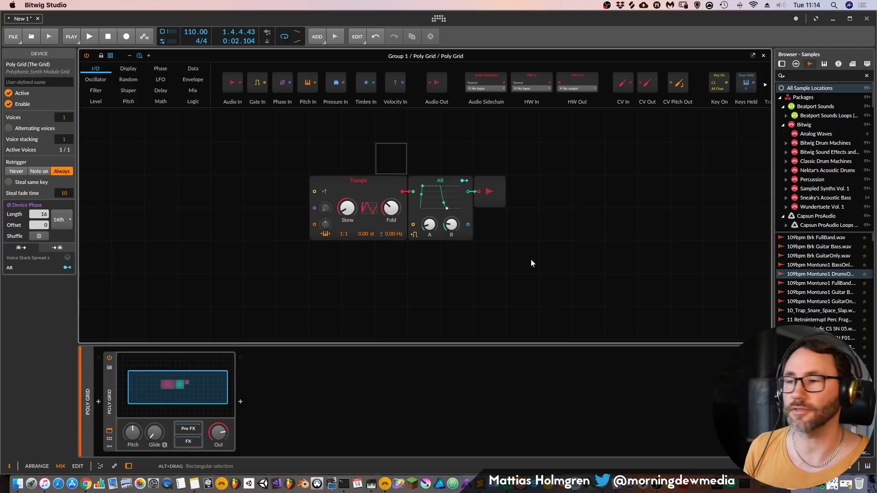
drag(333, 182, 268, 182)
click(493, 172)
drag(497, 181, 629, 175)
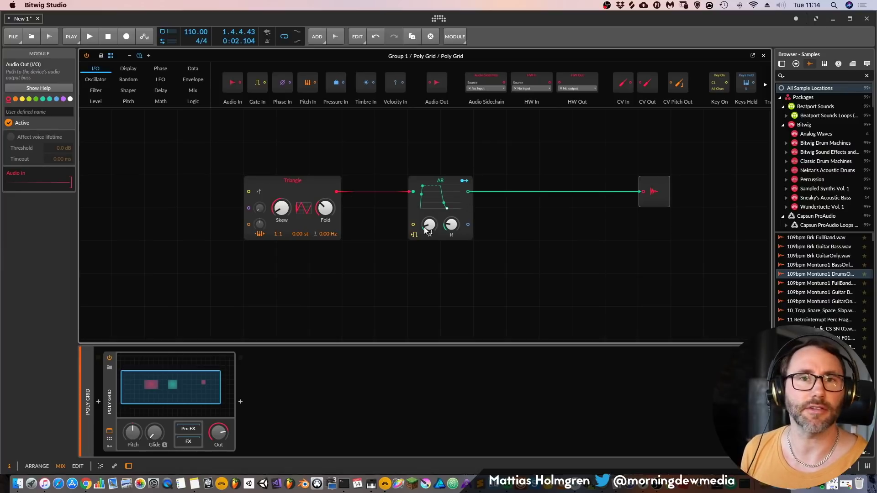
drag(421, 196, 444, 203)
- Replace the AR envelope with an ADSR and shorten its release slightly
click(192, 80)
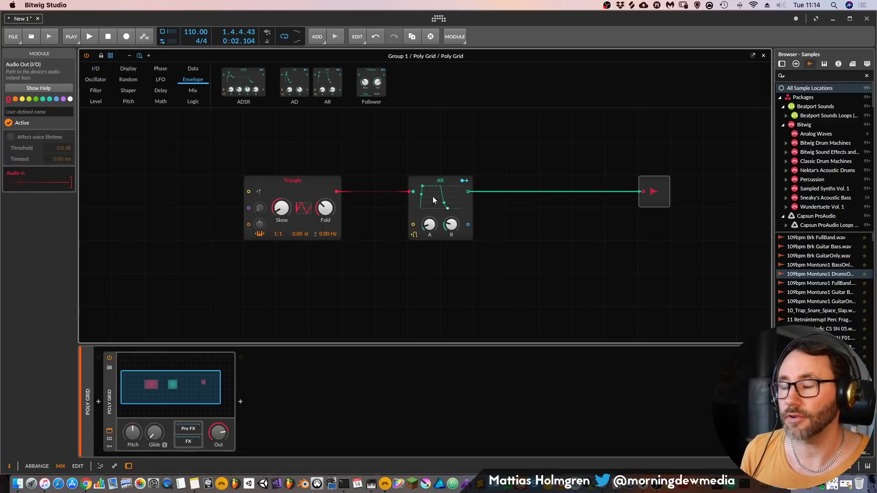
drag(236, 90, 439, 201)
drag(487, 225, 488, 226)
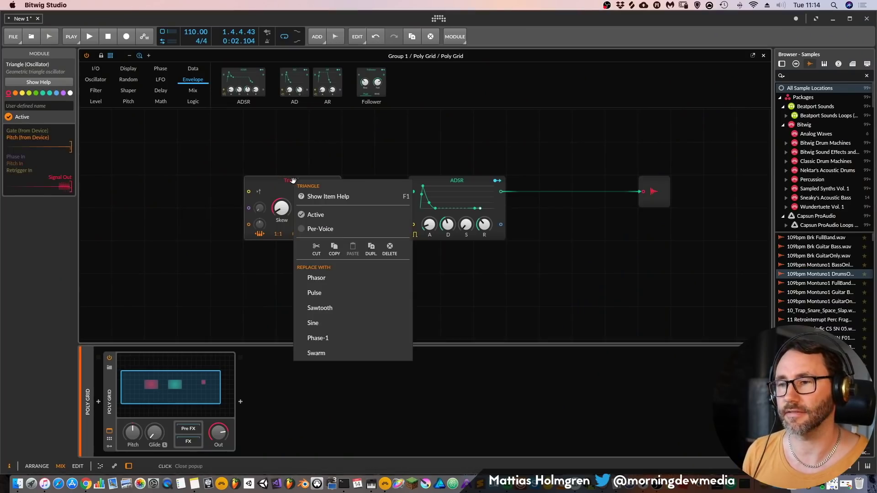
- Replace the Triangle oscillator with a Sine module
click(265, 191)
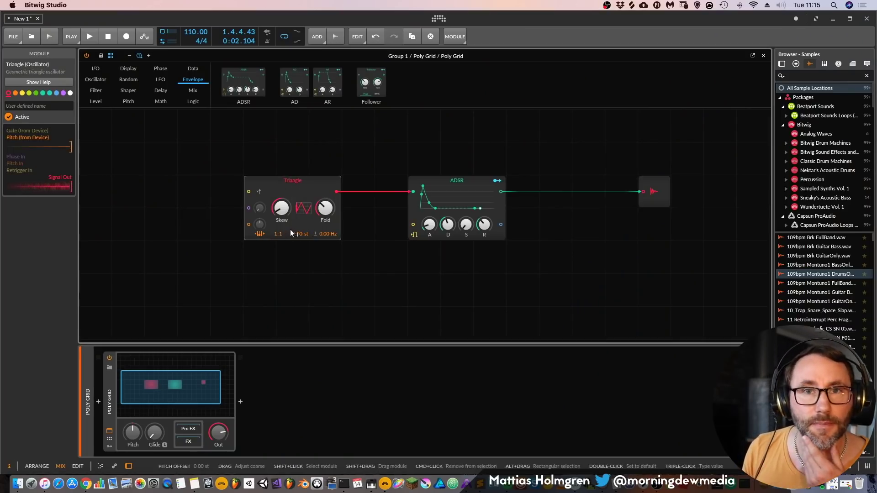
right_click(296, 183)
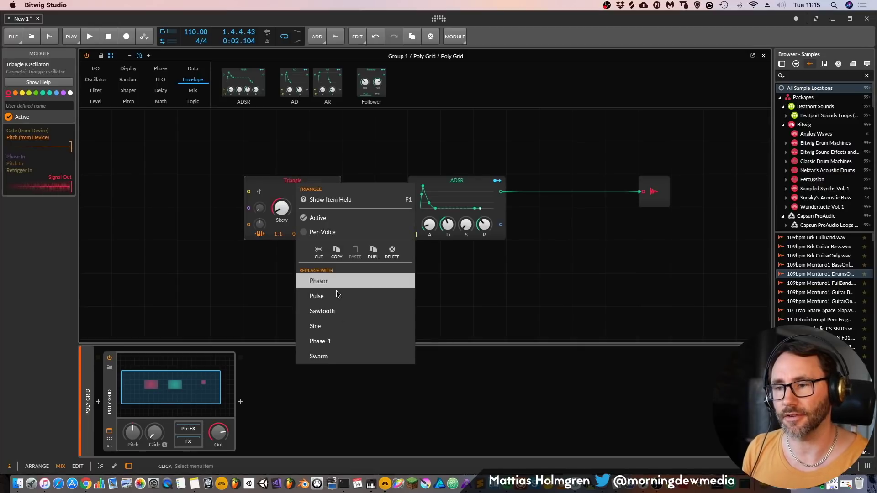
click(319, 326)
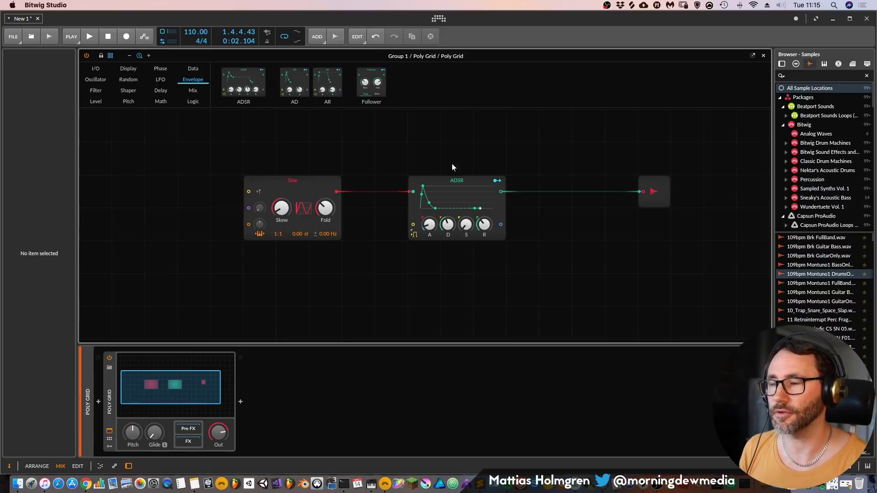
- Map the ADSR to the Sine's Fold (7.440) and Skew (-0.090), and set decay to 354 ms
click(495, 181)
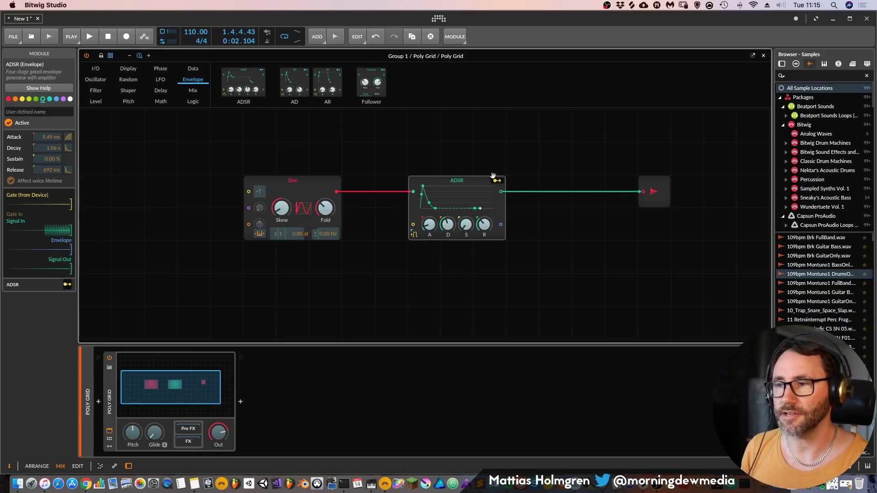
drag(325, 212, 283, 208)
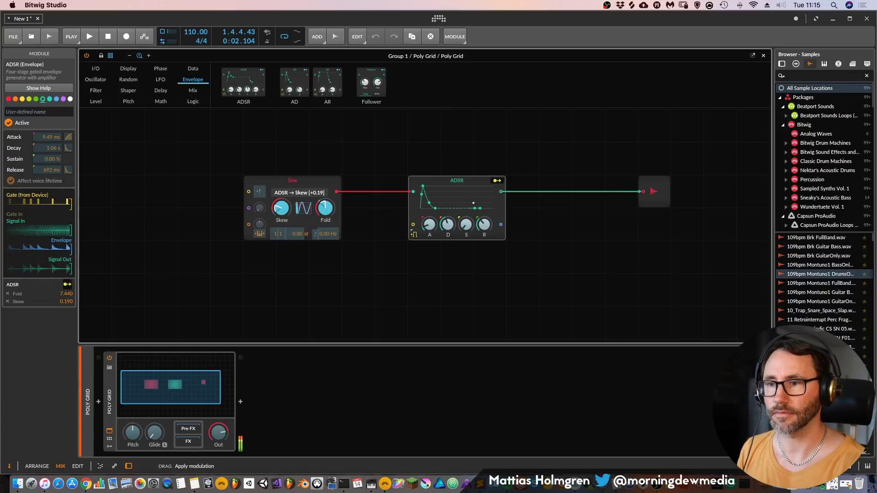
click(498, 183)
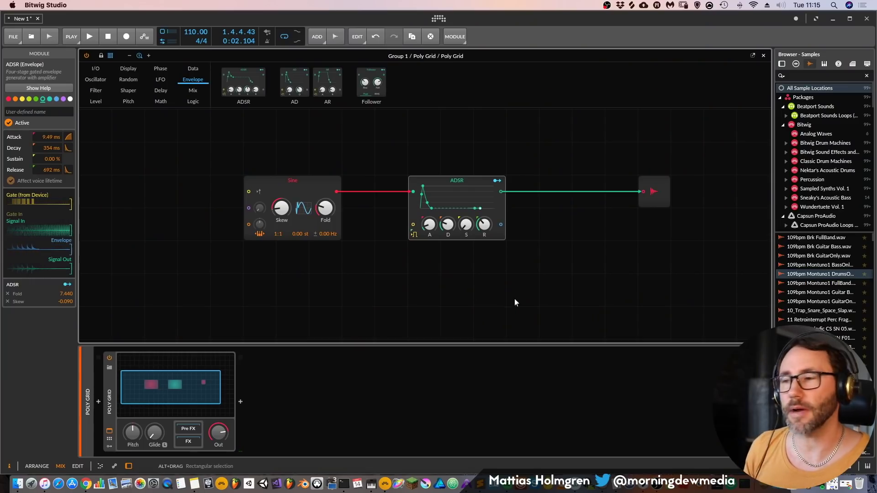
- Place a Long Delay below-right of the ADSR, discarding a trial Mod Delay
click(162, 91)
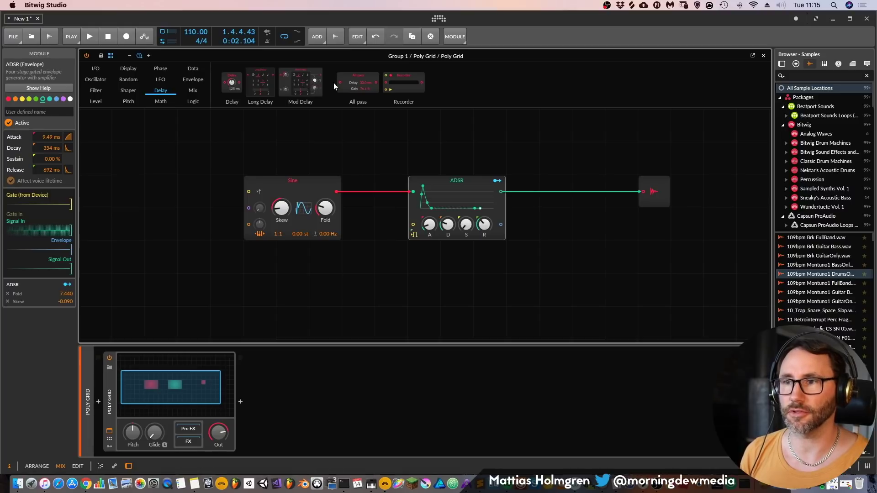
drag(302, 86, 425, 301)
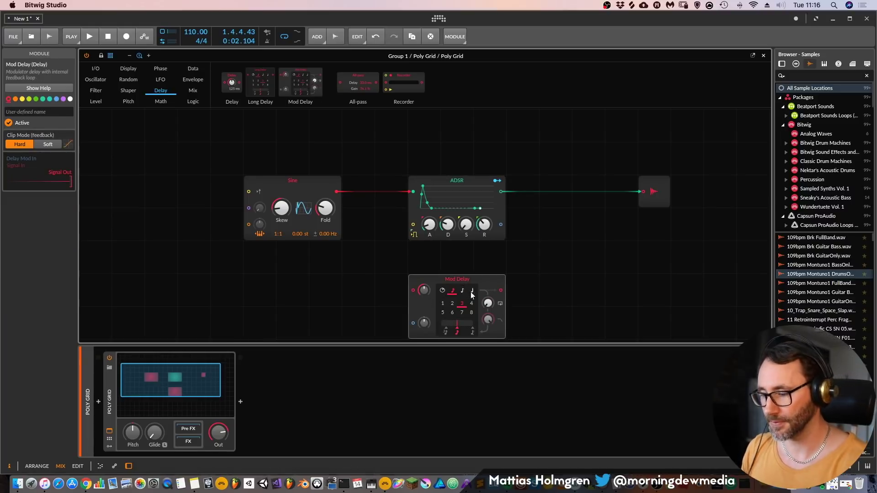
key(Delete)
drag(260, 84, 558, 284)
- Cable the ADSR output into the Long Delay, move Audio Out right, and recentre the patch
drag(501, 191, 527, 213)
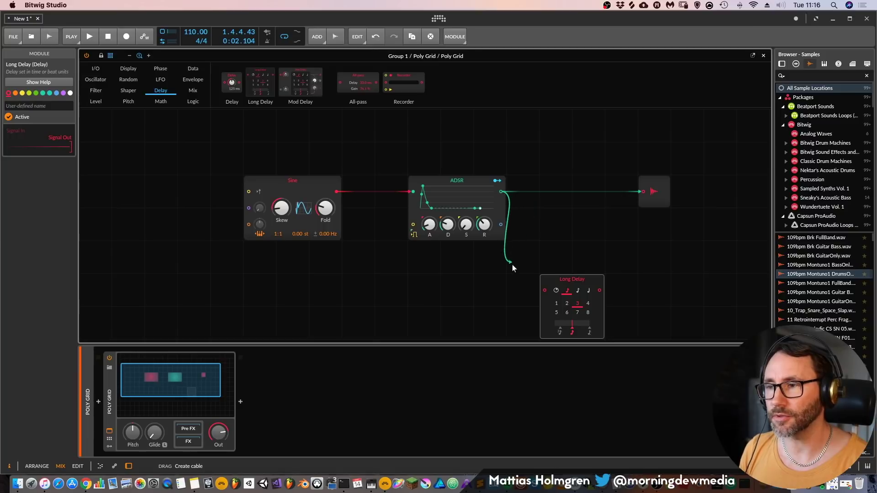
drag(513, 267, 544, 290)
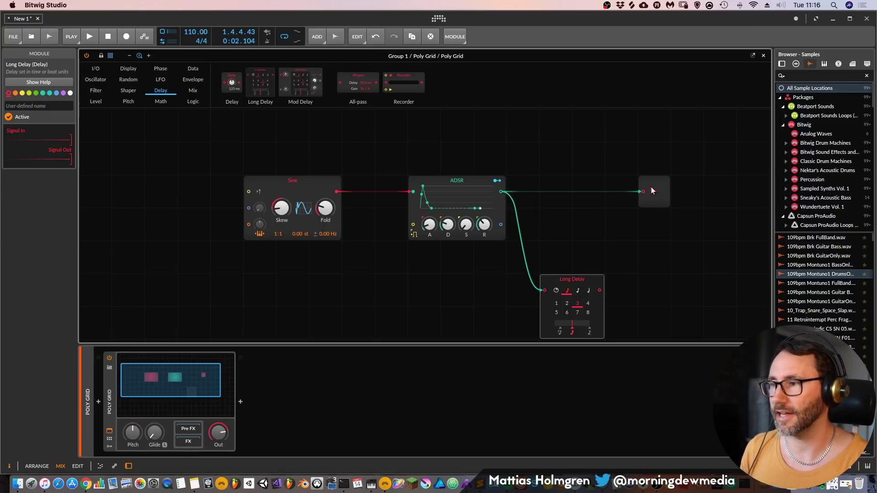
drag(654, 193, 758, 194)
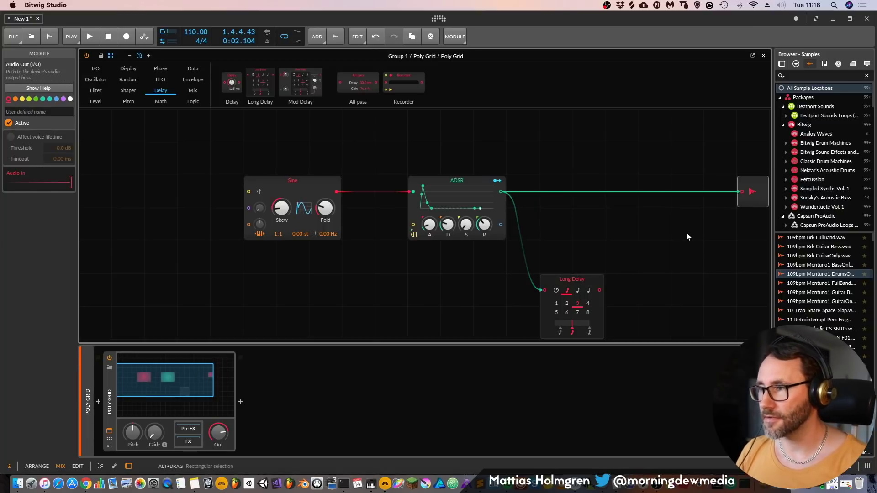
drag(678, 234, 544, 225)
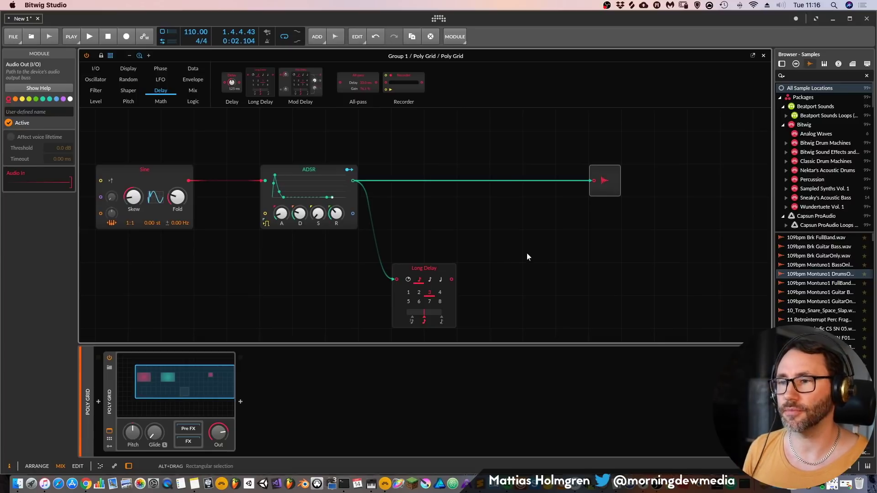
click(512, 256)
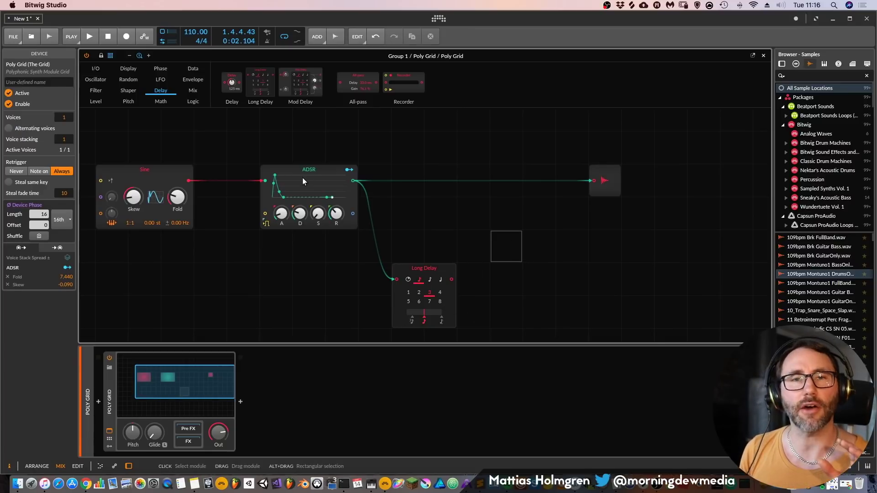
- Add a Mixer with the ADSR on channel 1 and the Long Delay on channel 2
click(192, 91)
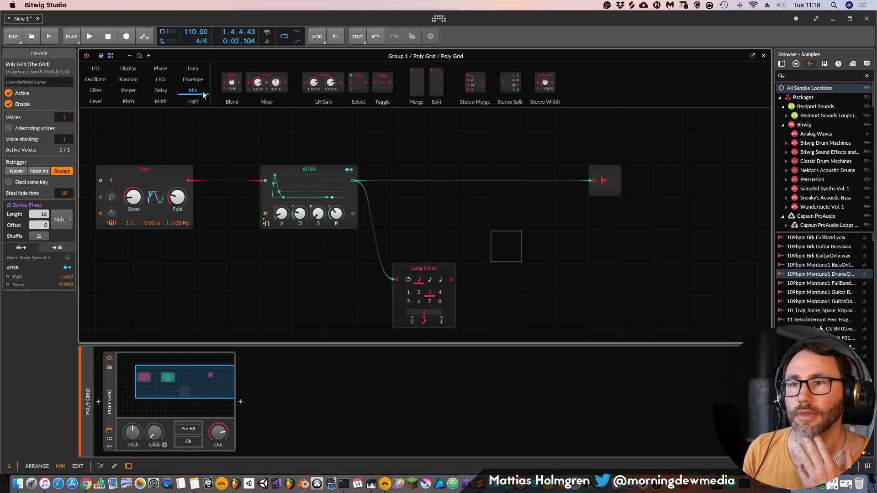
drag(275, 82, 489, 148)
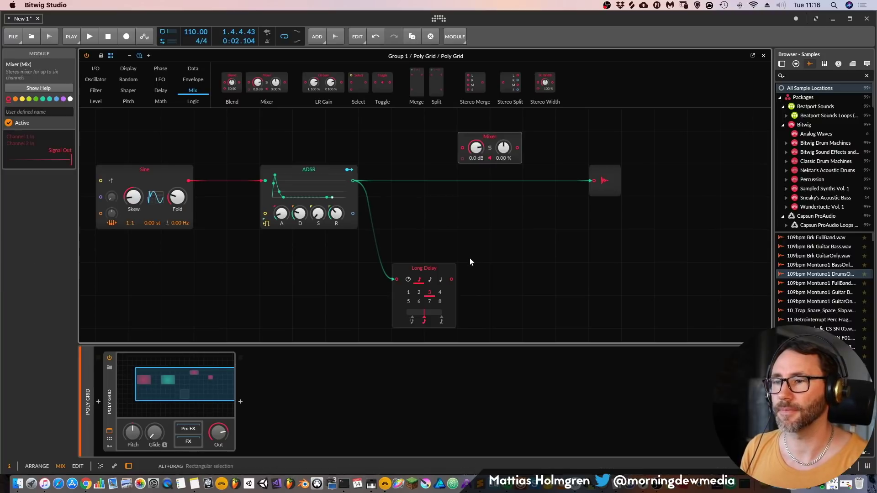
drag(437, 137, 462, 147)
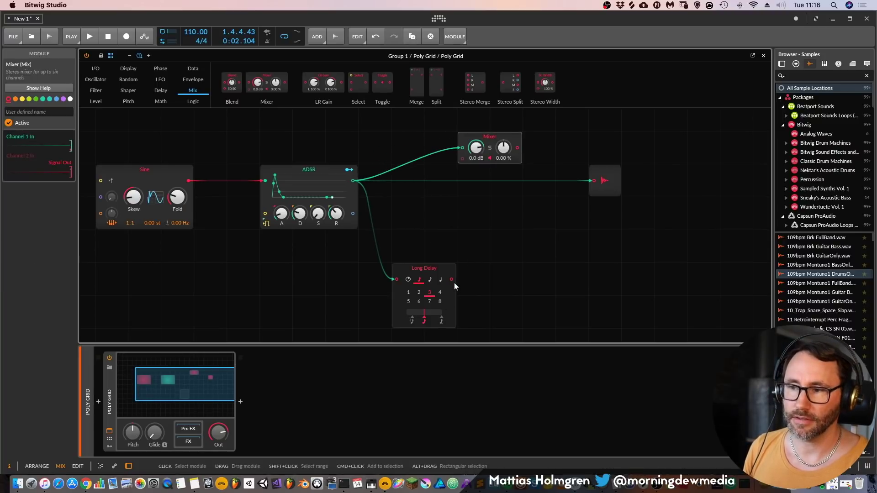
drag(451, 279, 461, 158)
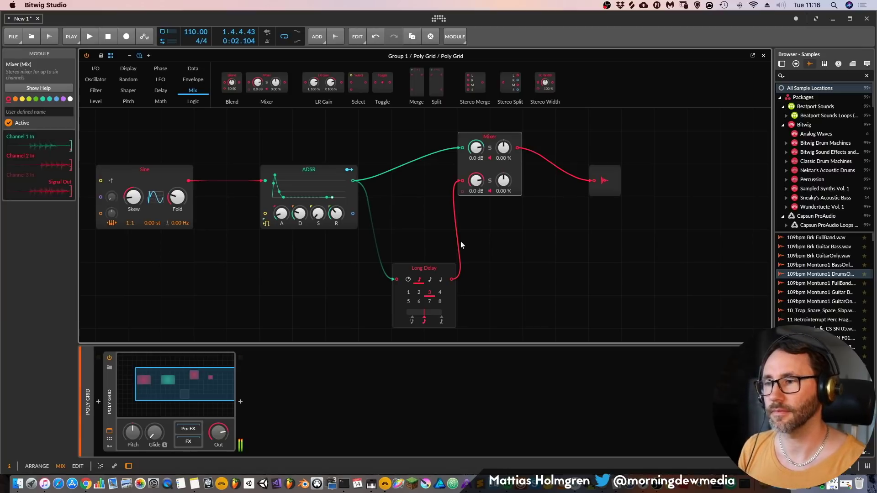
- Lower the delay channel to -7.1 dB and set the Long Delay to free time, 256 ms
drag(477, 178, 503, 186)
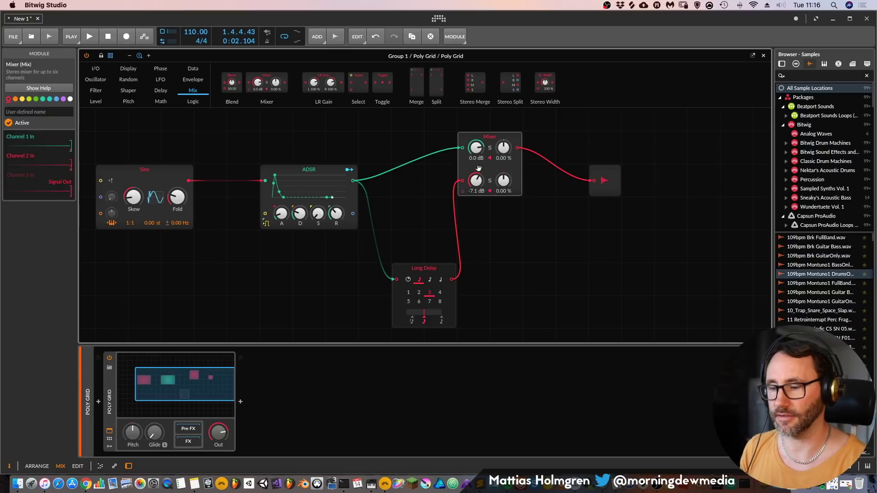
click(408, 278)
mouse_move(424, 302)
mouse_down()
mouse_move(424, 331)
mouse_move(428, 316)
mouse_up()
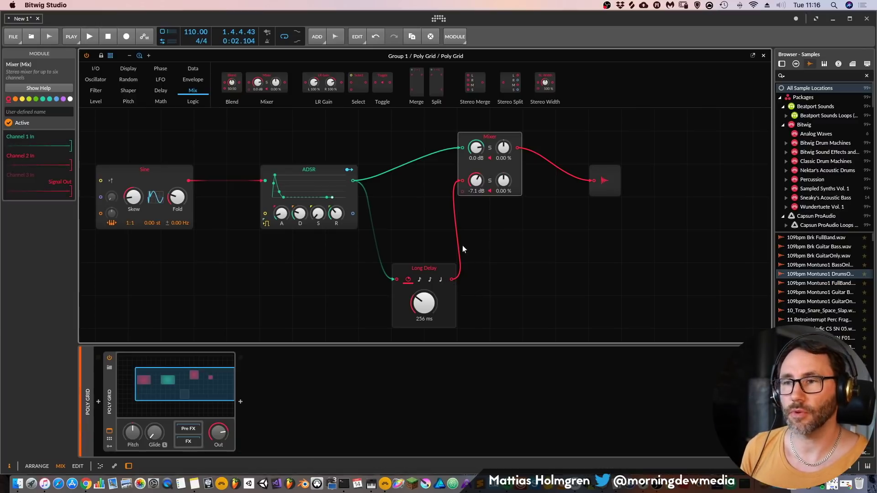
- Add a Blend module and rewire the ADSR and Long Delay outputs into its two inputs
drag(232, 82, 408, 213)
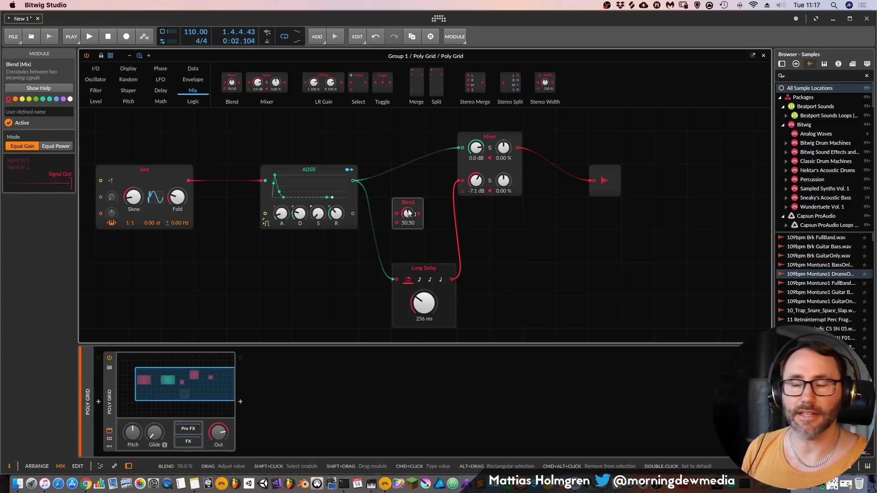
drag(395, 280, 370, 226)
drag(354, 184, 397, 213)
drag(452, 279, 482, 270)
drag(409, 250, 440, 217)
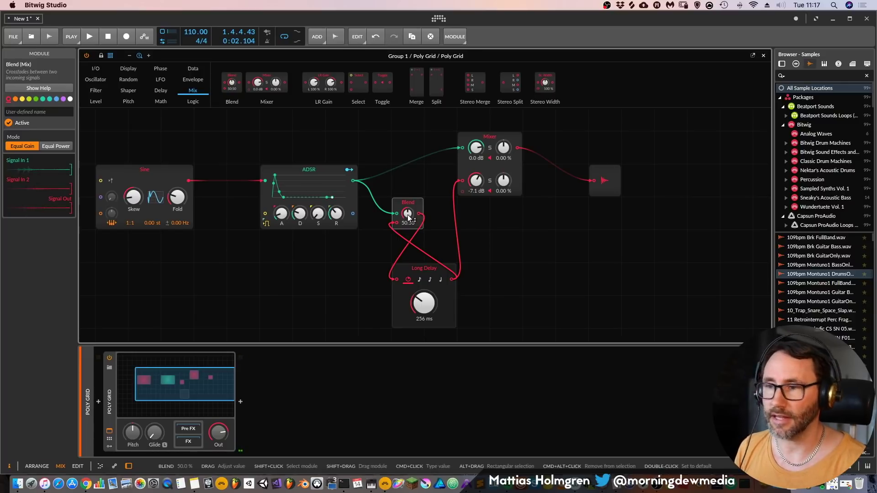
- Set the Blend to 33:67, tweak the ADSR release, and set the delay to 517 ms
drag(408, 219, 408, 208)
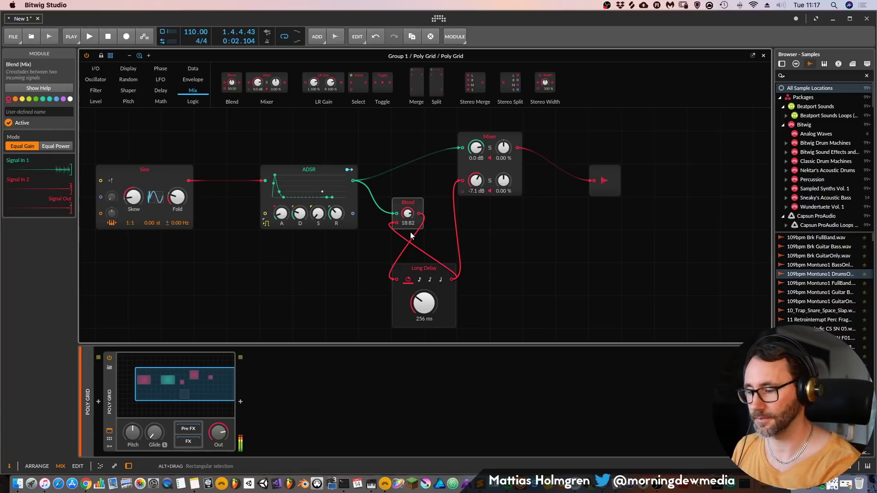
click(407, 236)
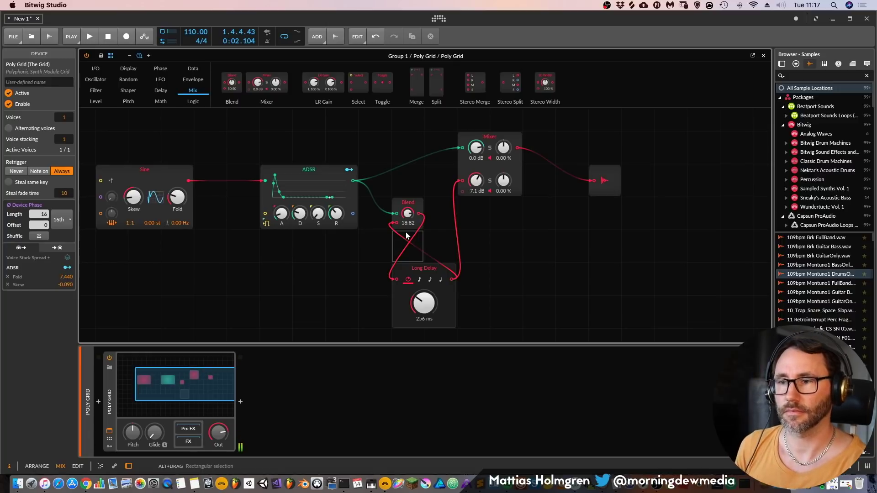
drag(336, 213, 336, 212)
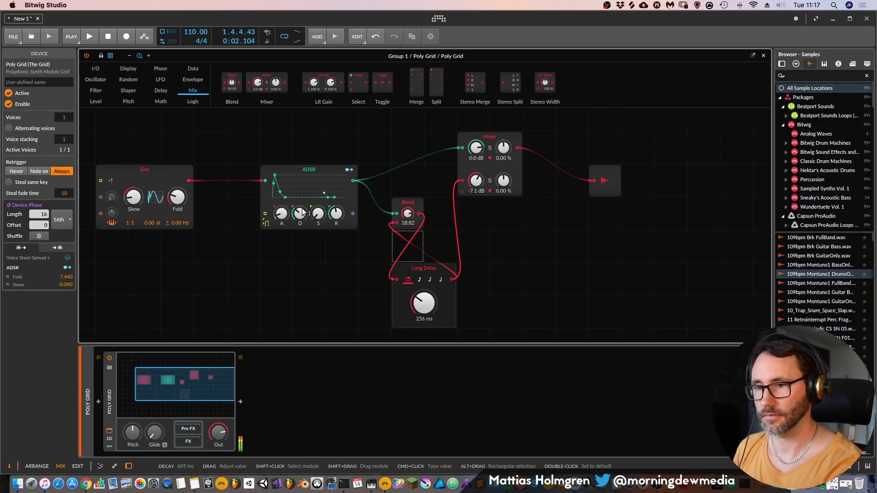
drag(407, 213, 408, 210)
click(438, 267)
mouse_move(424, 303)
mouse_down()
mouse_move(424, 320)
mouse_move(424, 288)
mouse_move(424, 303)
mouse_up()
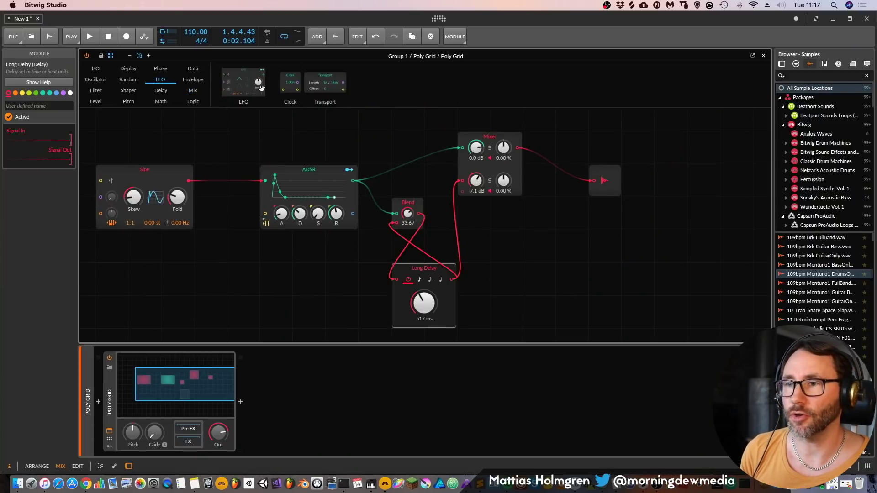
drag(258, 83, 520, 273)
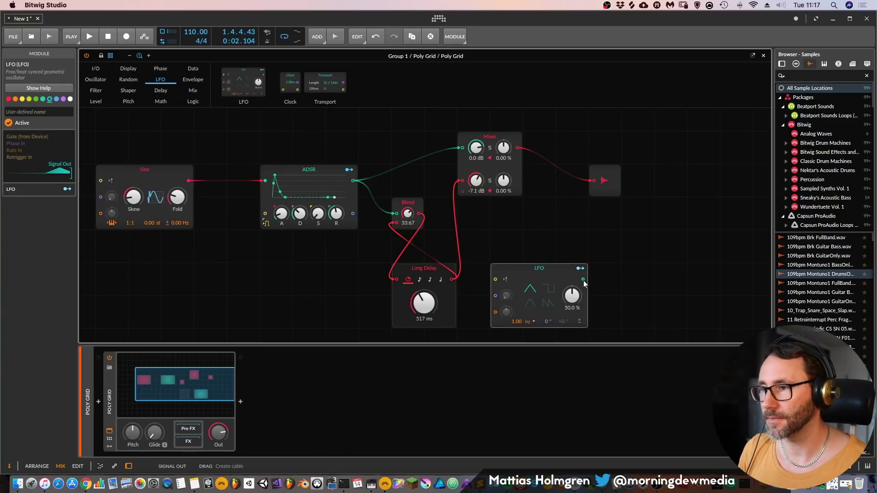
click(578, 269)
drag(504, 181, 503, 164)
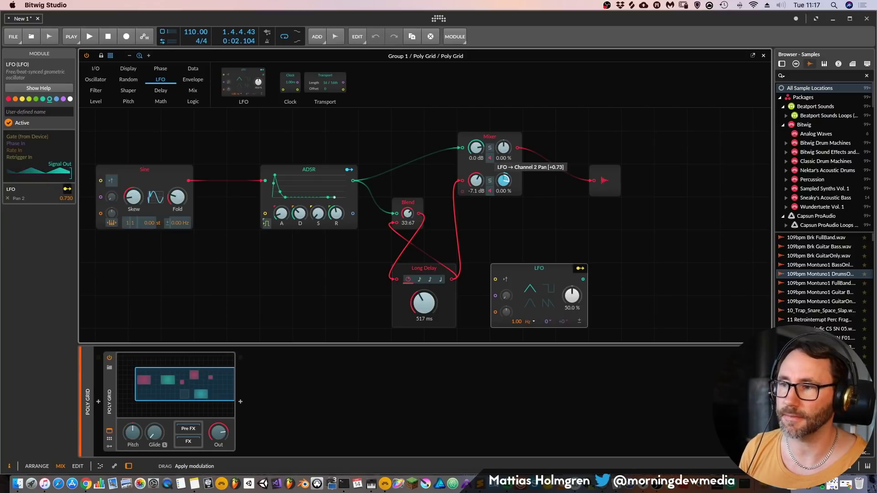
click(579, 268)
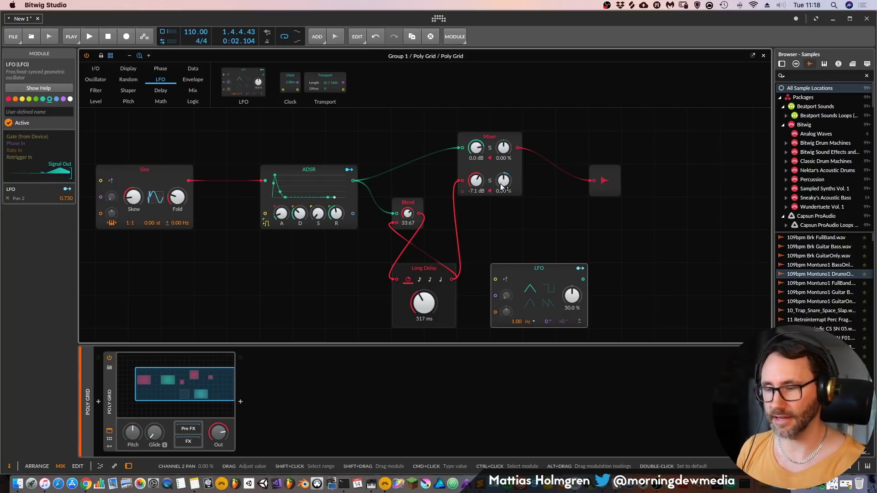
drag(504, 183, 507, 203)
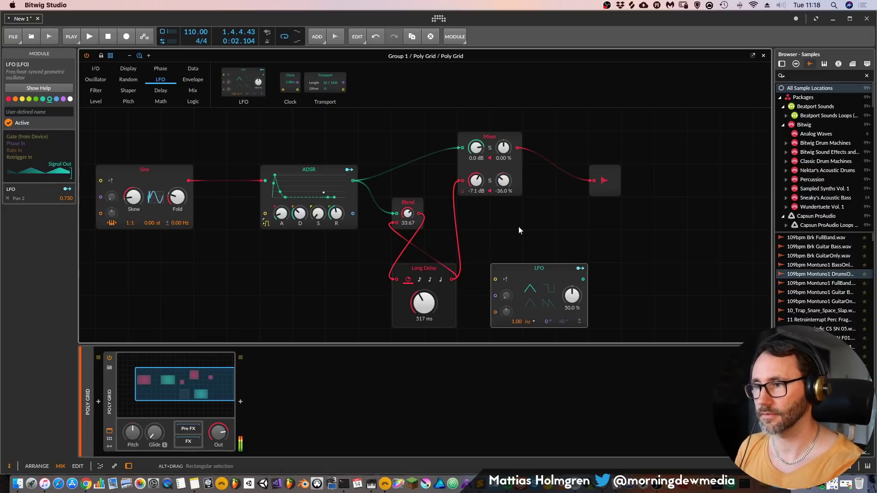
- Shorten the Long Delay to 232 ms and adjust the LFO's depth on channel 2 pan
drag(423, 307, 424, 310)
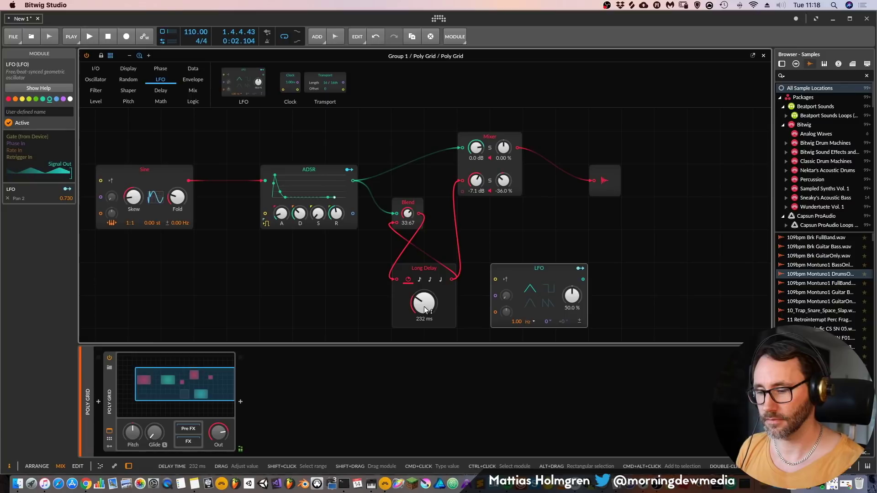
click(581, 268)
mouse_move(512, 193)
mouse_down()
mouse_move(512, 206)
mouse_move(497, 193)
mouse_up()
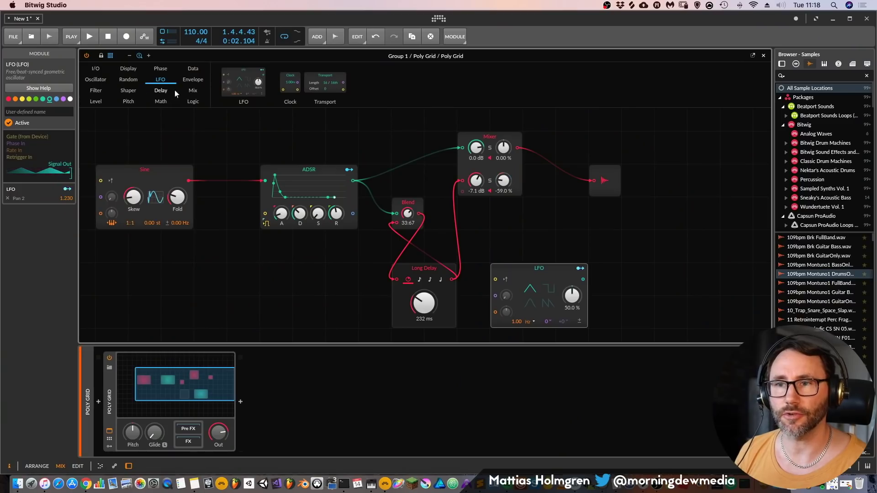
- Add a Mod Delay fed by the ADSR into Mixer channel 3, lowering its level and adjusting feedback
click(175, 90)
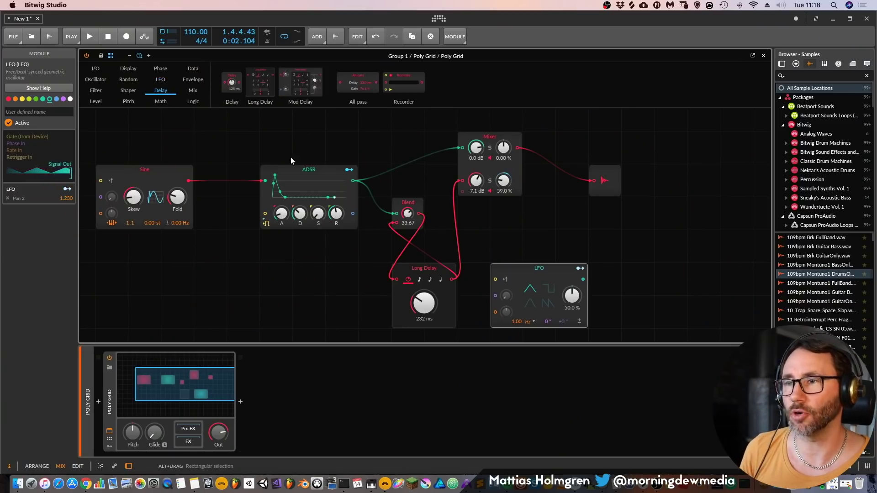
drag(405, 110, 383, 166)
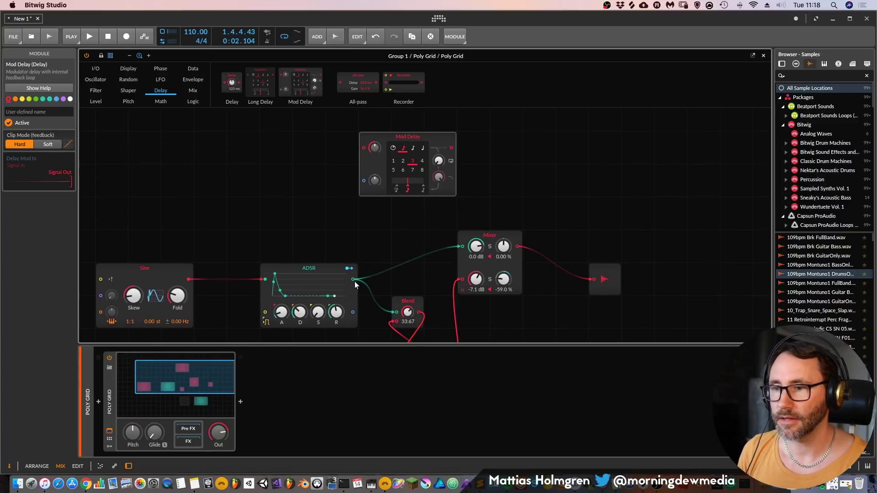
drag(353, 280, 364, 148)
drag(452, 148, 462, 289)
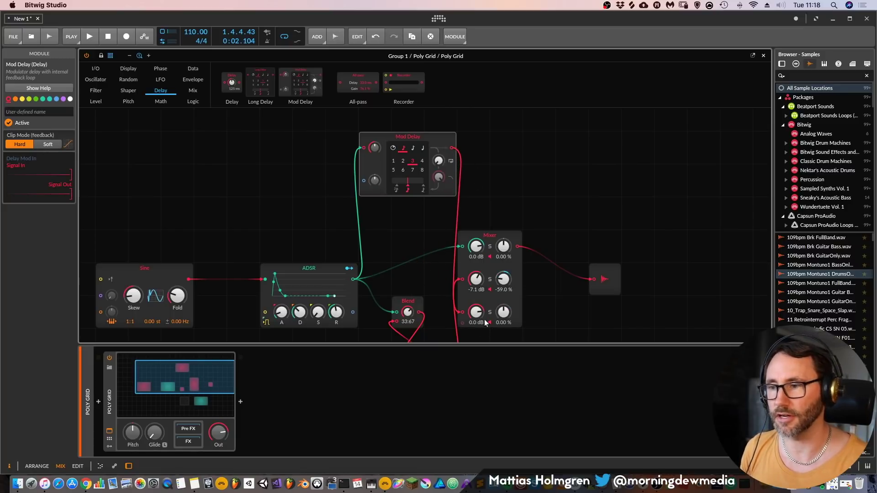
drag(478, 318, 475, 328)
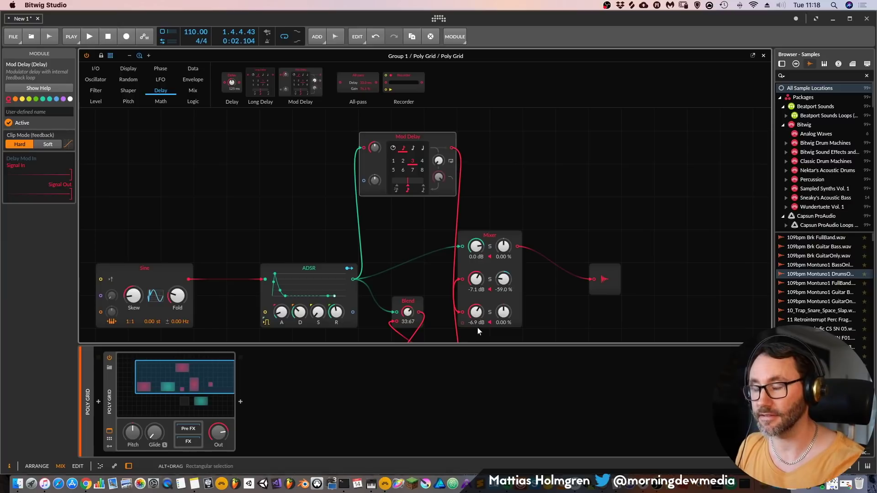
drag(445, 163, 441, 213)
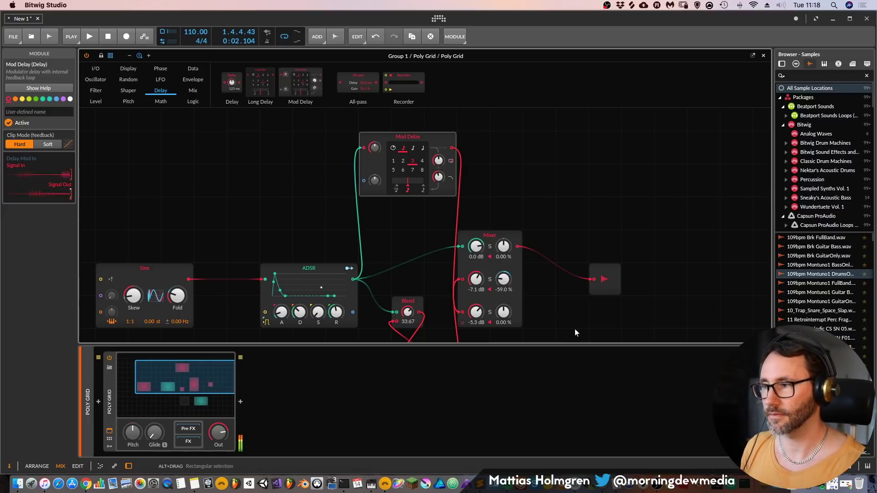
scroll(575, 330, down, 5)
scroll(574, 333, up, 3)
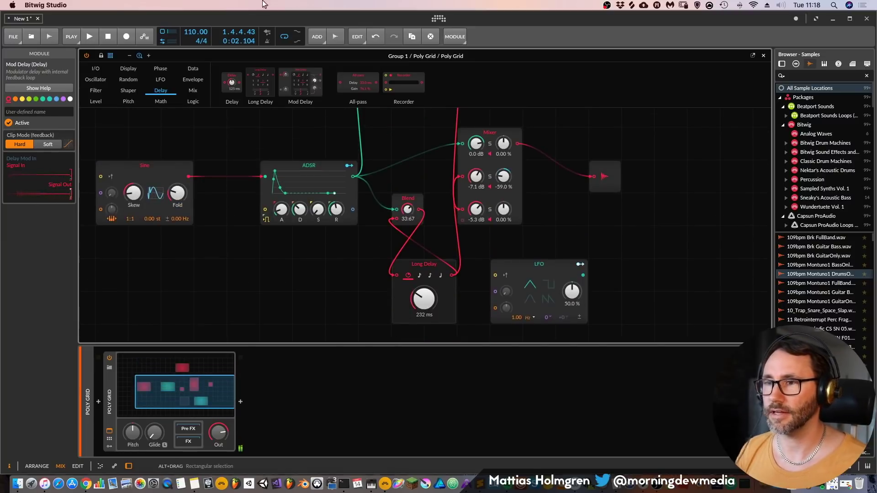
- Add a second LFO mapped to Mixer channel 3 pan and speed up its rate
click(164, 80)
drag(399, 142, 646, 273)
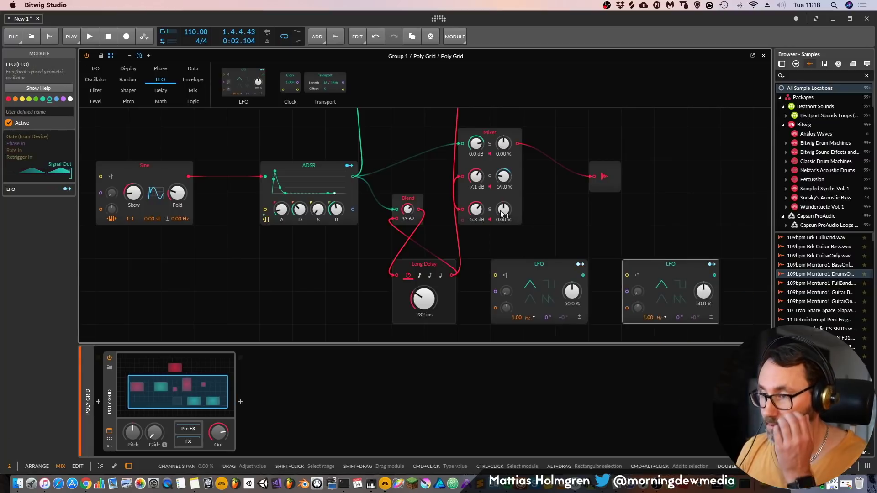
click(712, 265)
drag(504, 209, 504, 224)
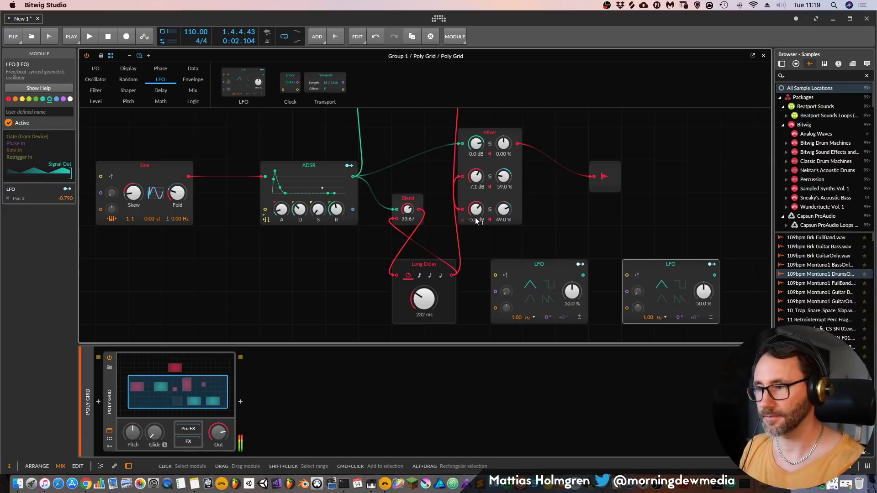
drag(649, 317, 649, 316)
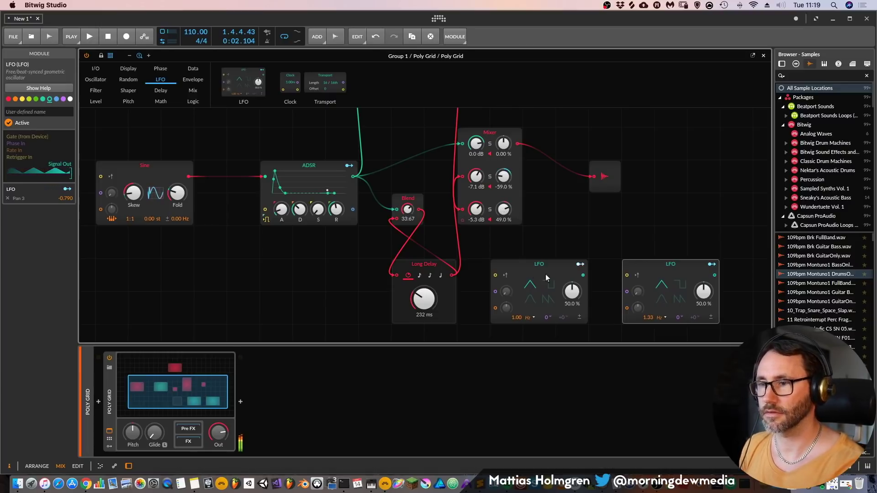
scroll(585, 209, up, 5)
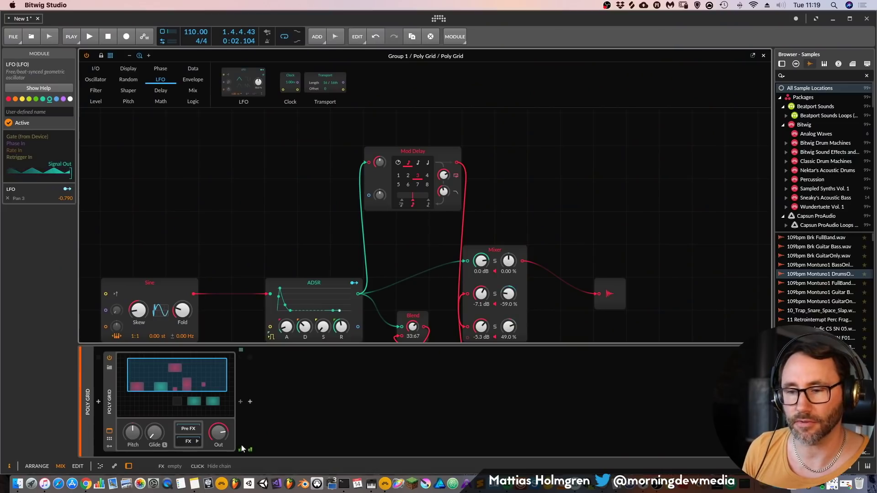
- Insert MTurboReverb from the Reverb results after the Poly Grid
click(240, 402)
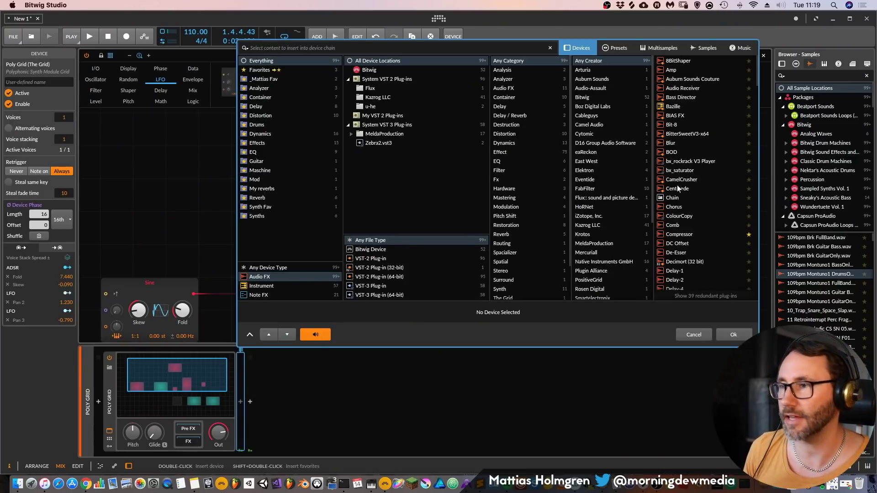
click(269, 198)
click(683, 70)
key(Return)
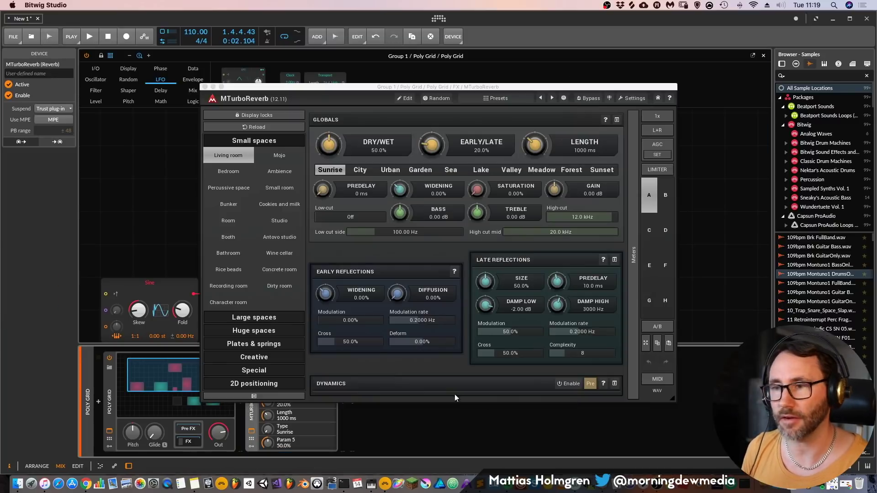
- Load the Large spaces > Concert hall preset and set dry/wet to 30.8%
click(254, 317)
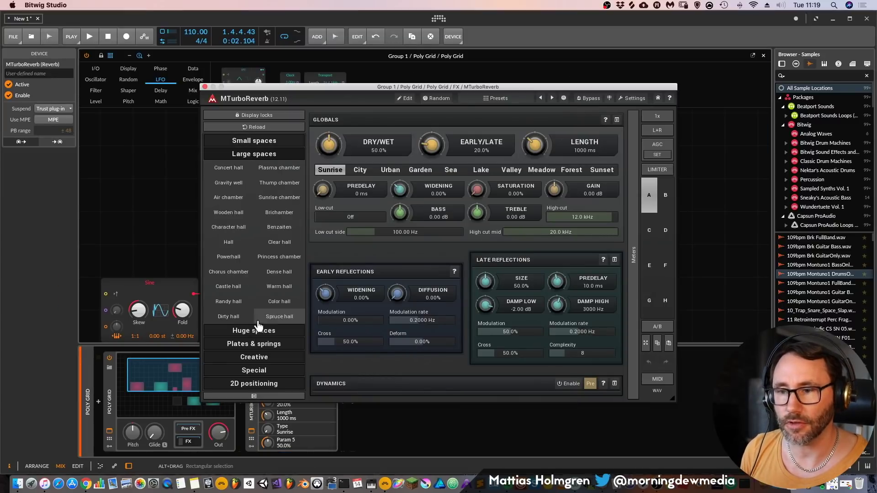
click(228, 168)
drag(338, 143, 319, 170)
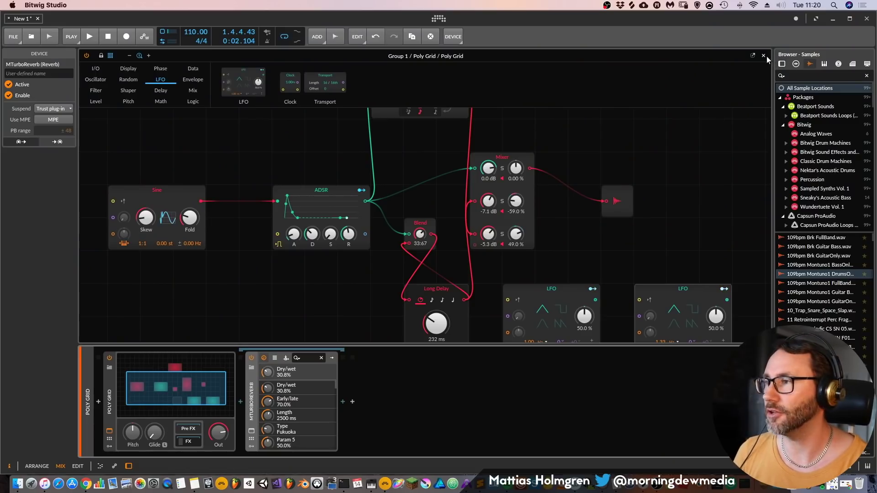
- Place a Swarm oscillator above the Sine, cable it into the ADSR, and detune it to 0.80 Hz
drag(332, 107, 376, 165)
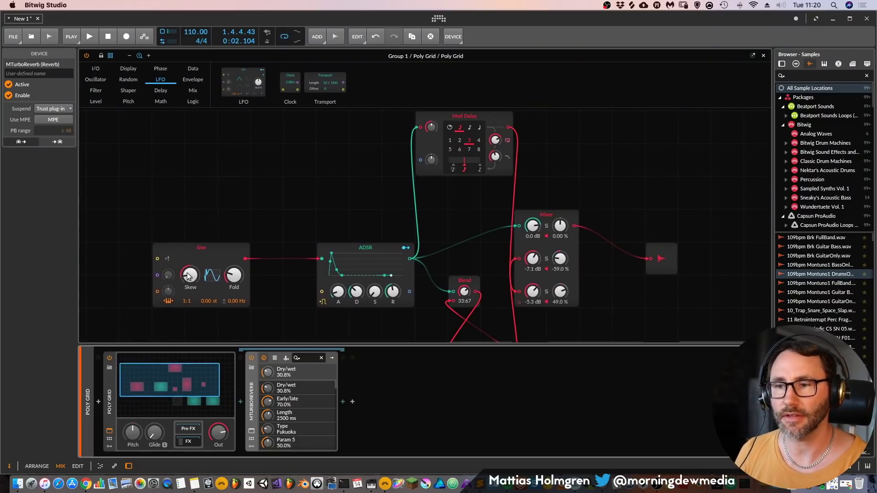
click(96, 80)
drag(510, 100, 167, 153)
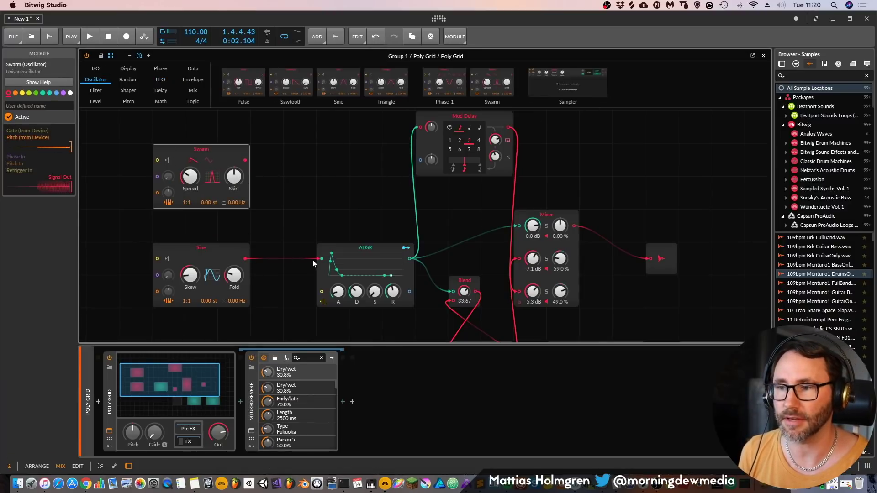
drag(246, 160, 325, 260)
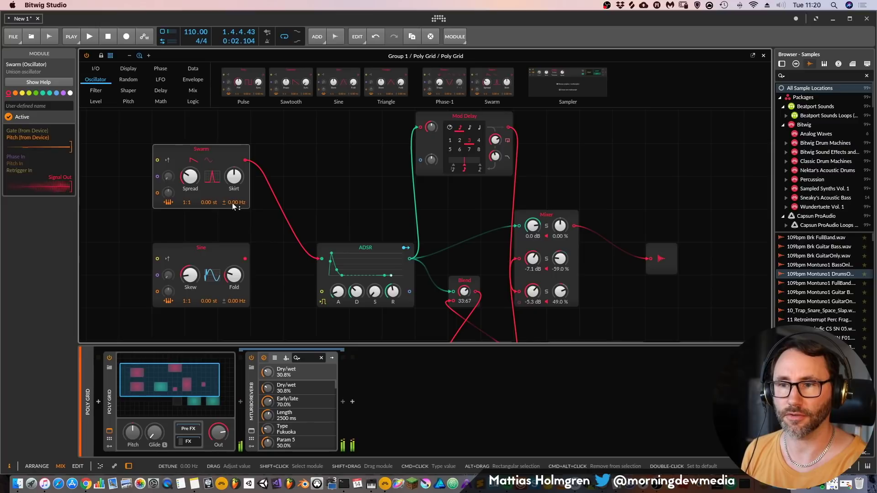
drag(235, 205, 236, 190)
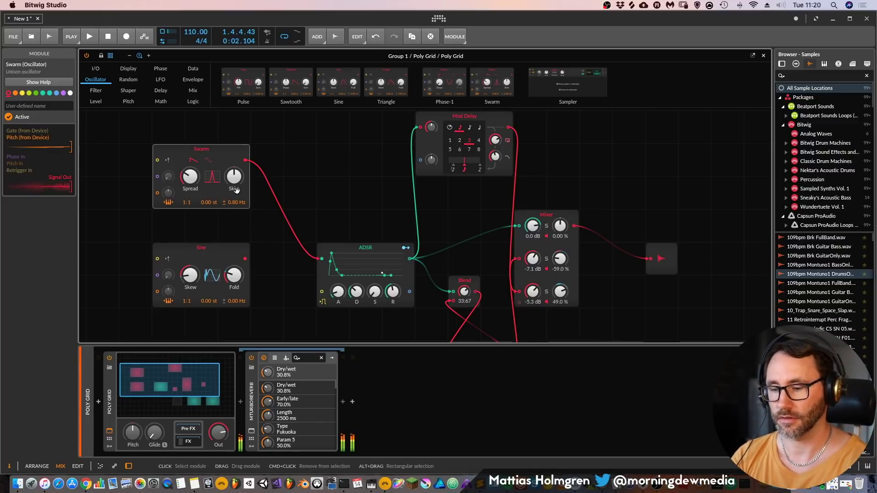